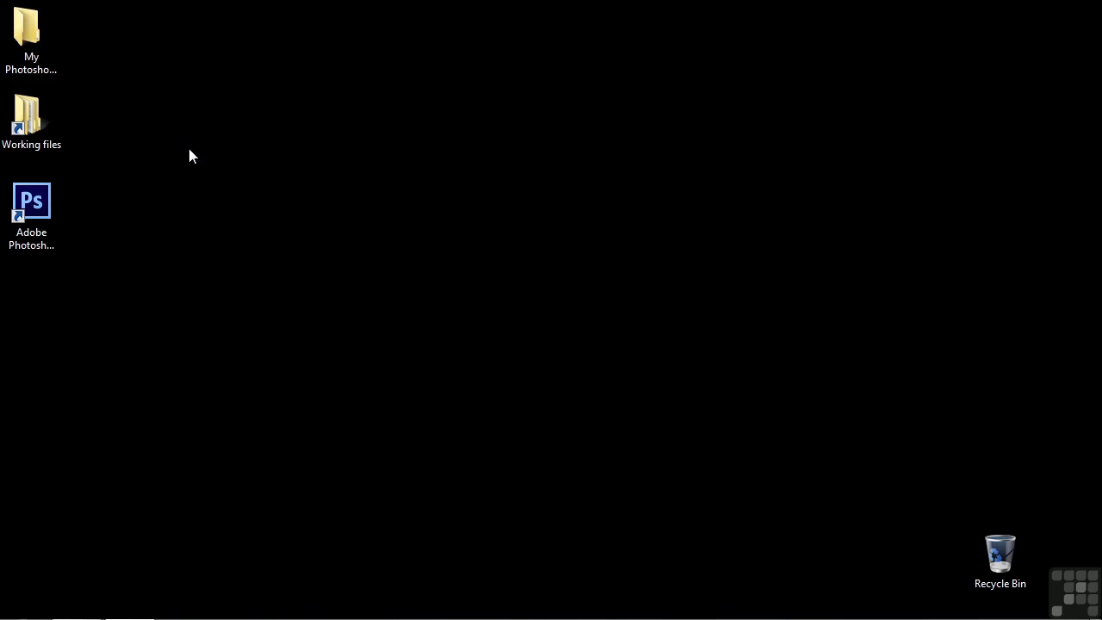
- Open Photoshop and create a new 1200 × 1200 pixel document at 300 pixels/inch with a transparent background
double_click(45, 203)
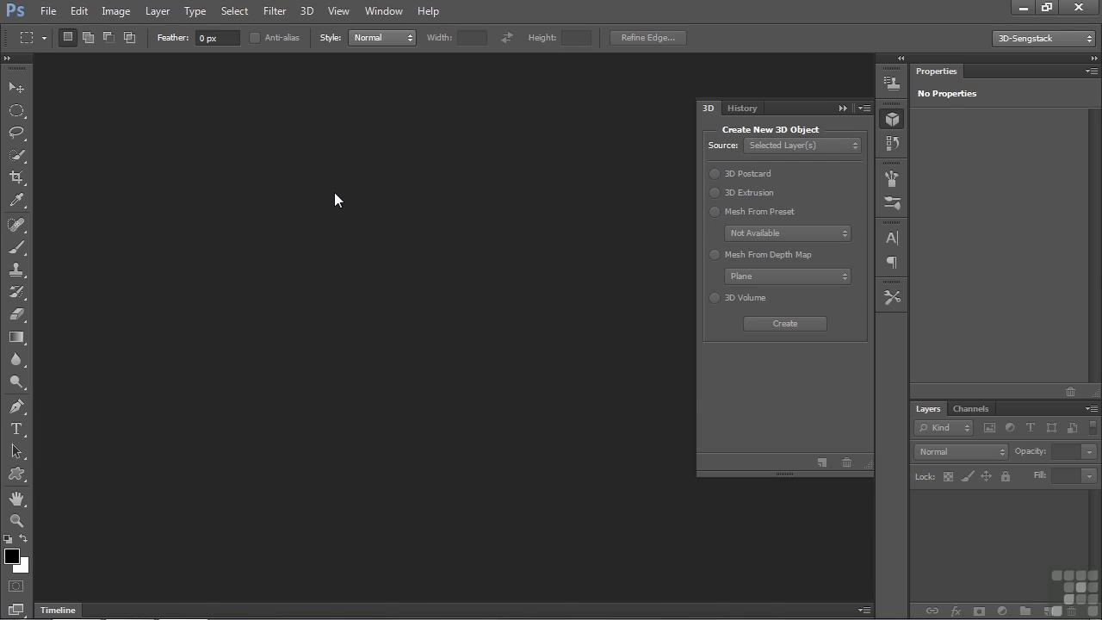
left_click(47, 11)
left_click(48, 32)
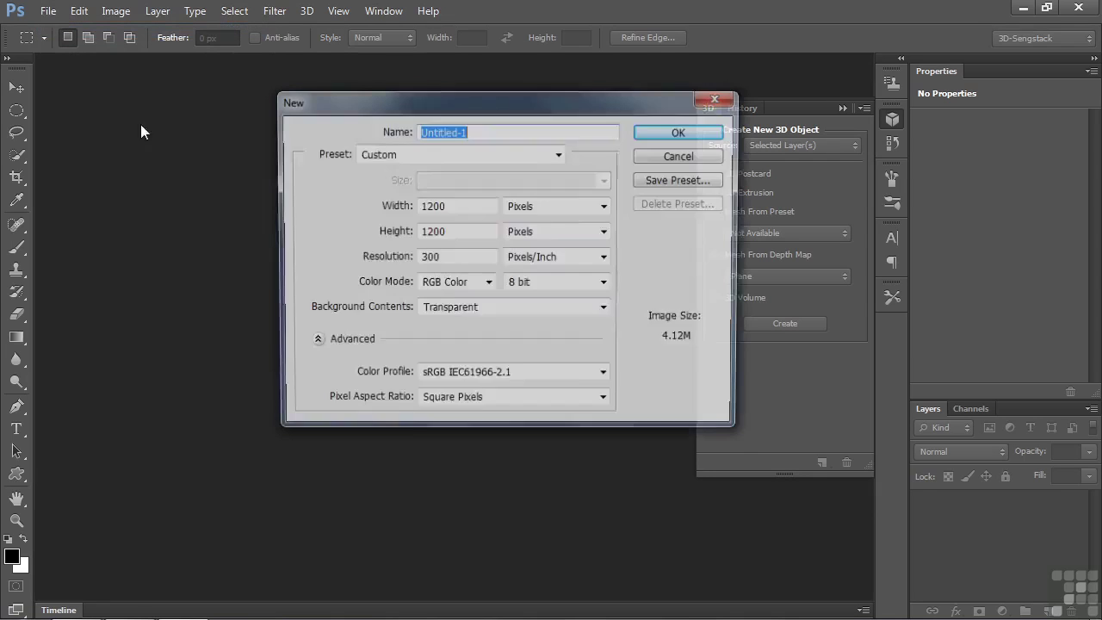
left_click(660, 134)
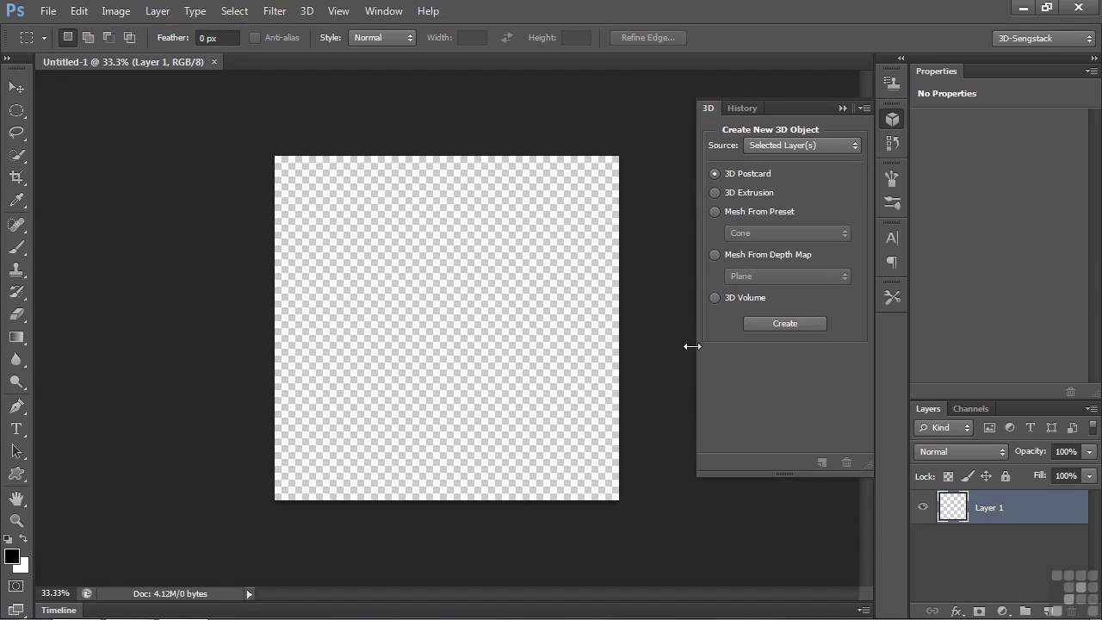
- Add the text "Cap Prop." across the middle of the canvas
left_click(16, 432)
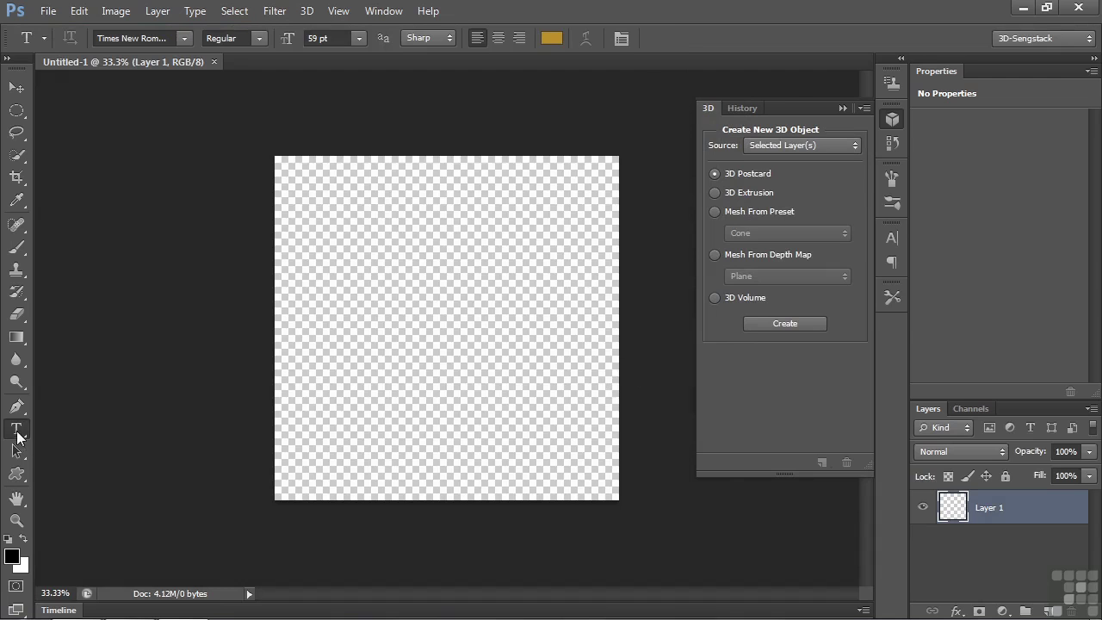
left_click(320, 370)
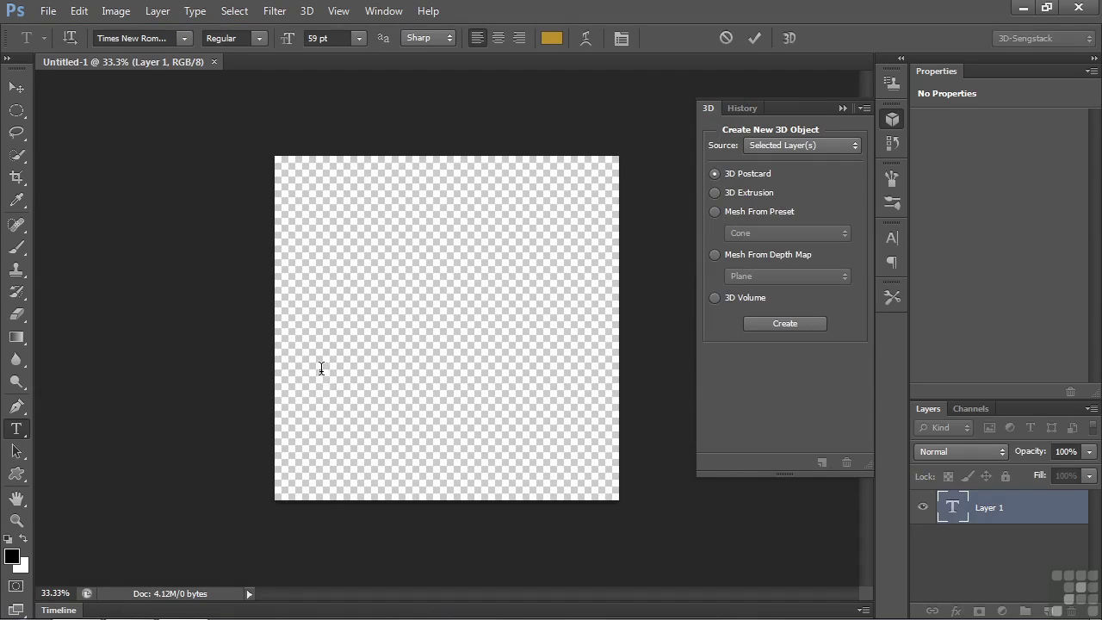
type("Cap Prop.")
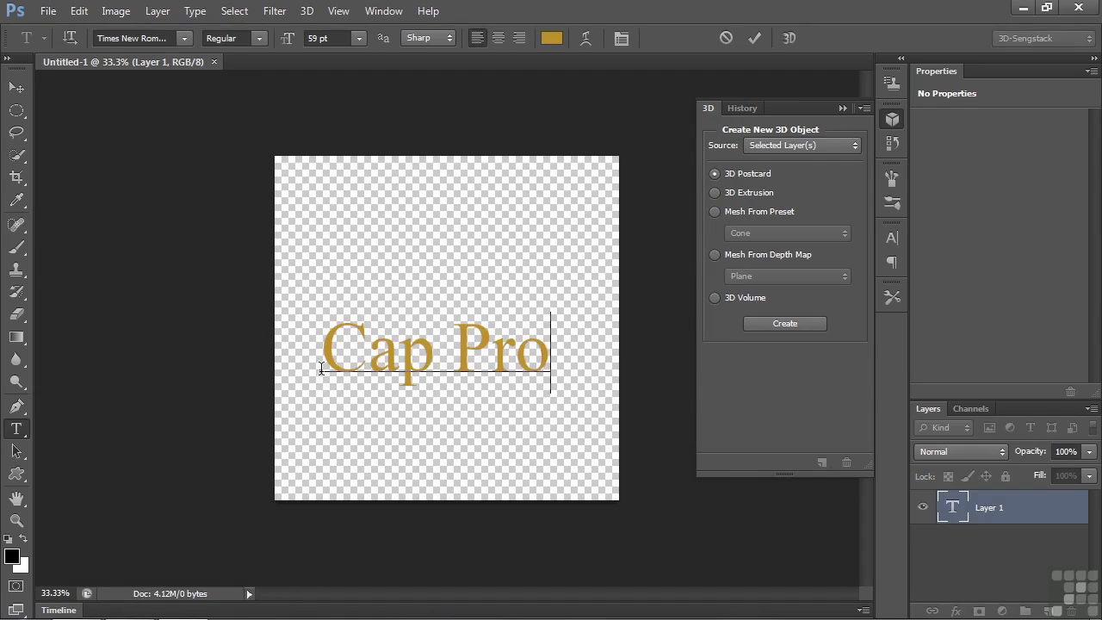
key("ctrl+Return")
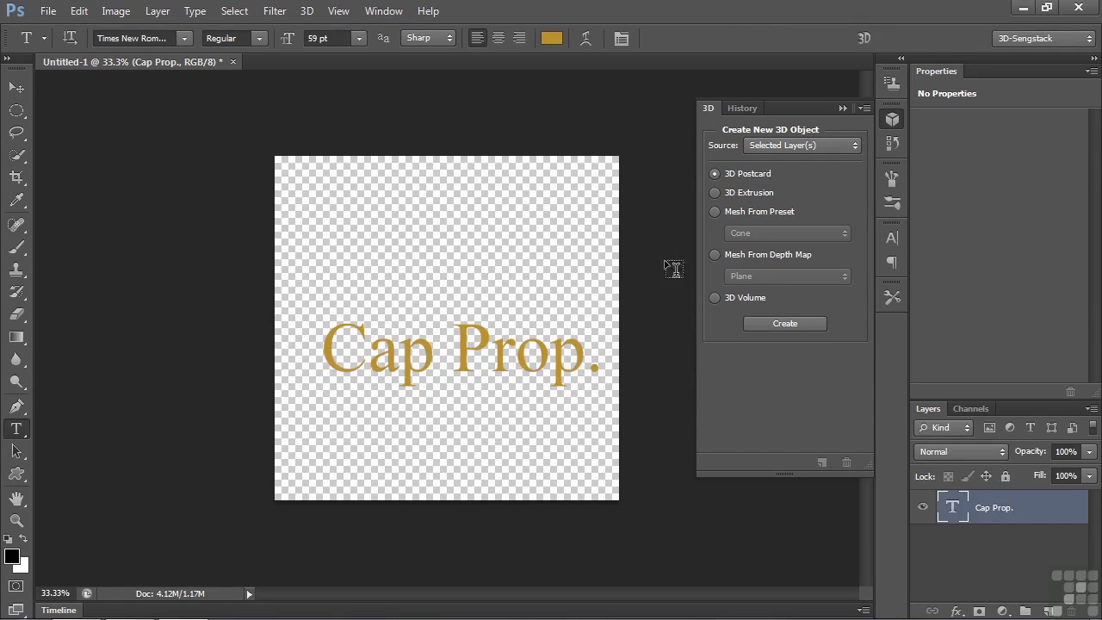
- Turn the text layer into a 3D extrusion and slide the 3D camera closer to the lettering
left_click(784, 324)
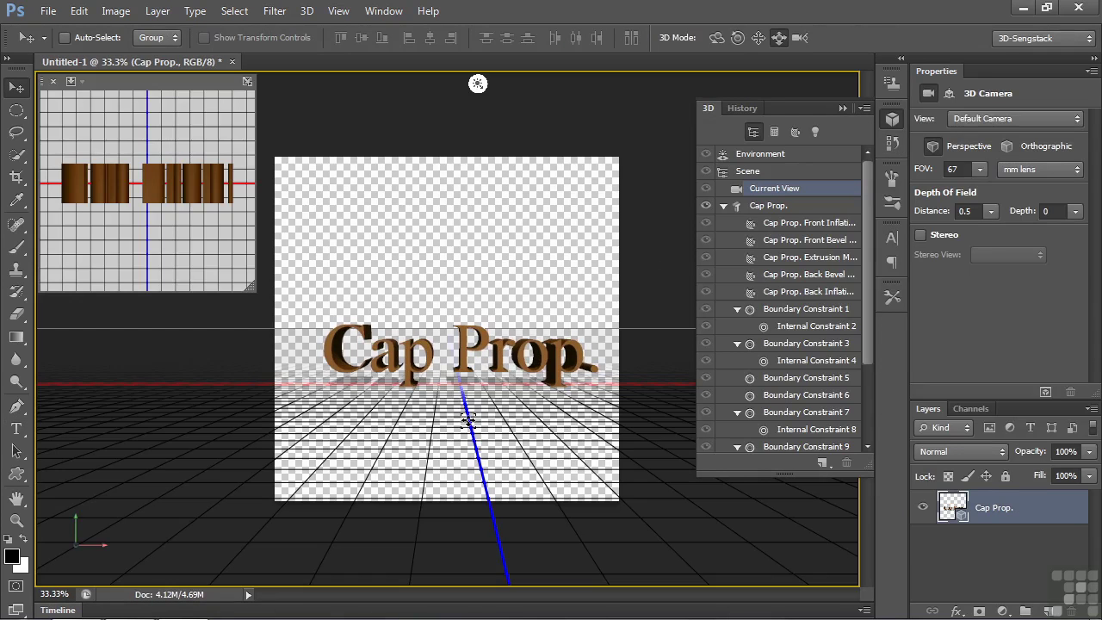
key("ctrl+plus")
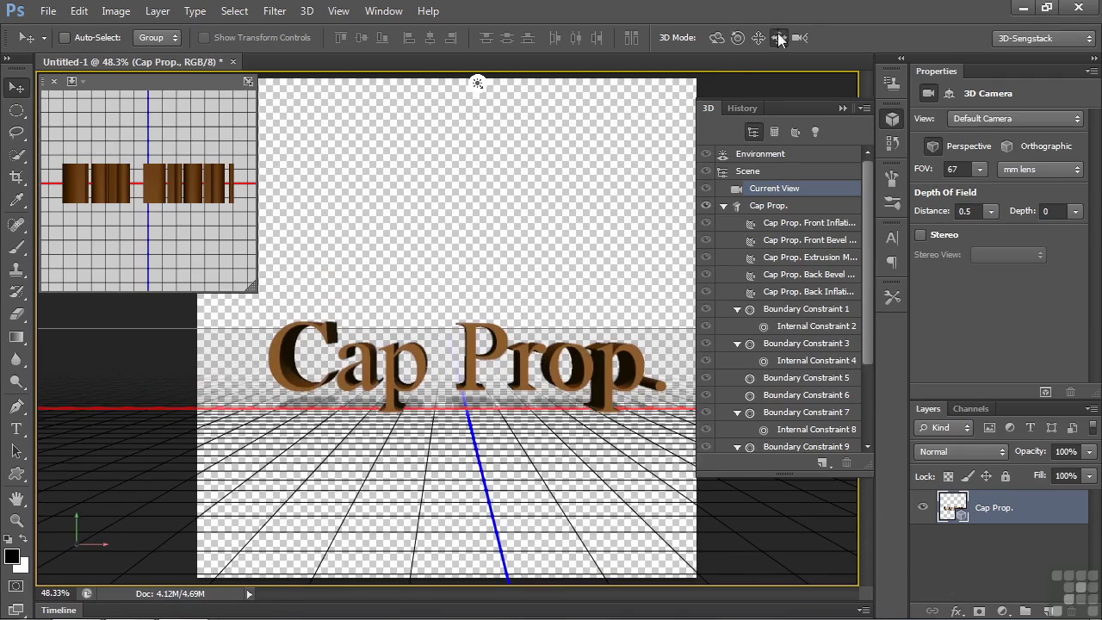
left_click_drag(487, 423, 451, 616)
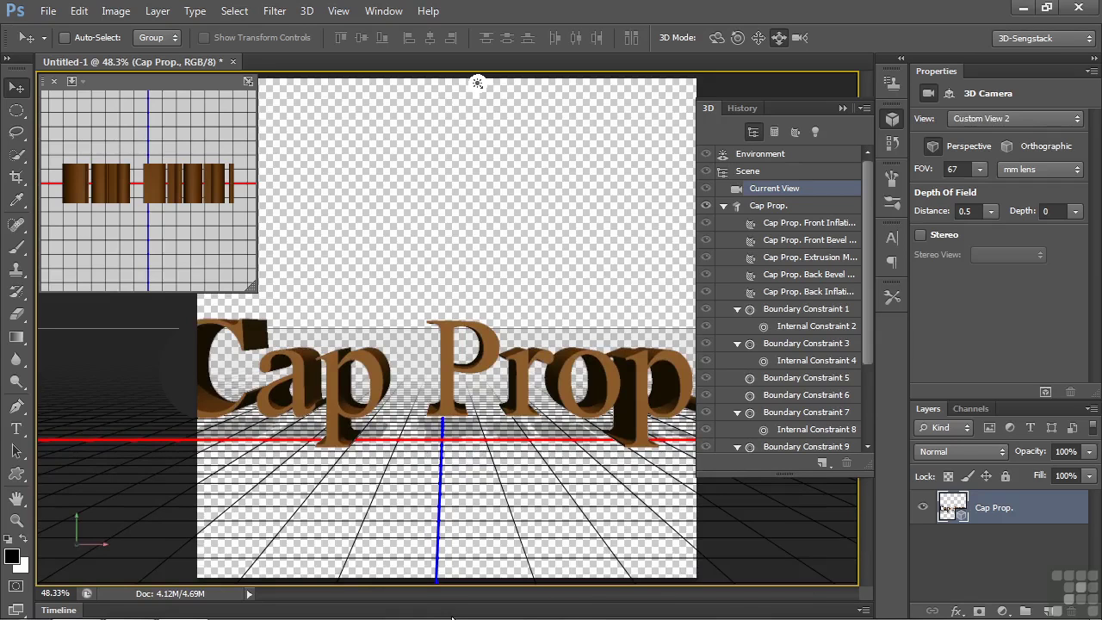
- Set the diffuse color of the front bevel material to red and of the extrusion material to green
left_click(803, 241)
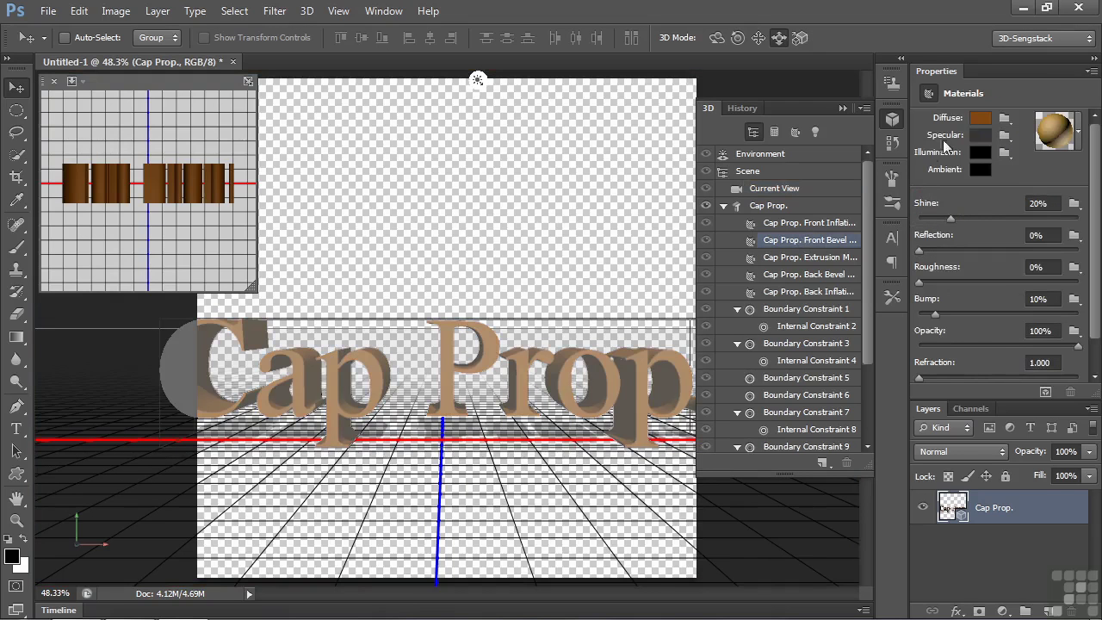
left_click(982, 119)
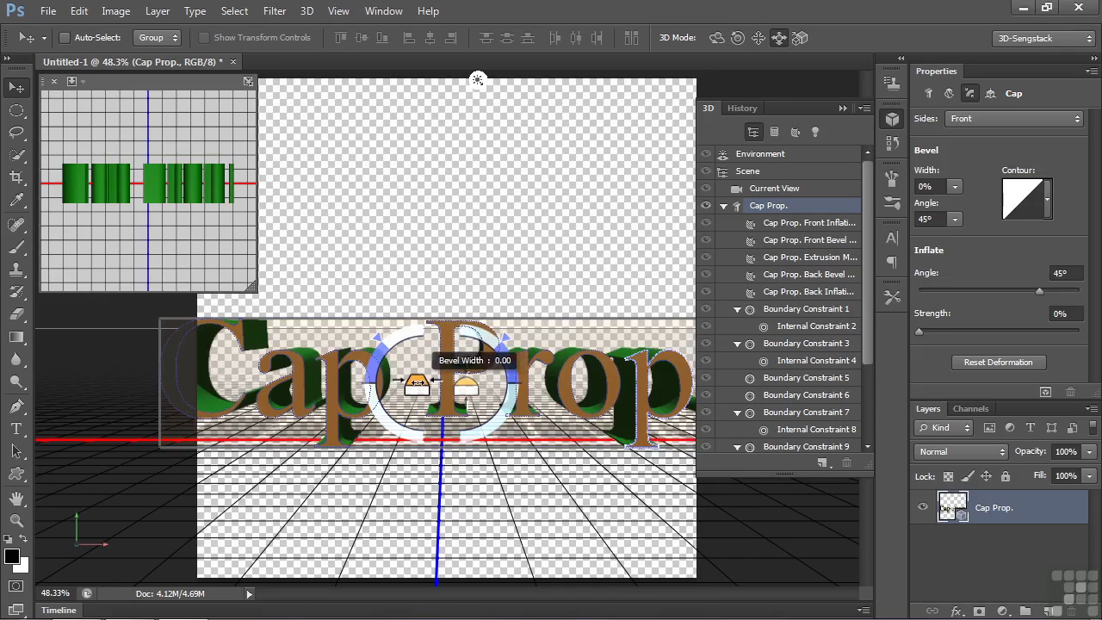
- Bevel the front cap of the 3D text with a width of 36% and an angle of 45°
left_click_drag(417, 383, 711, 379)
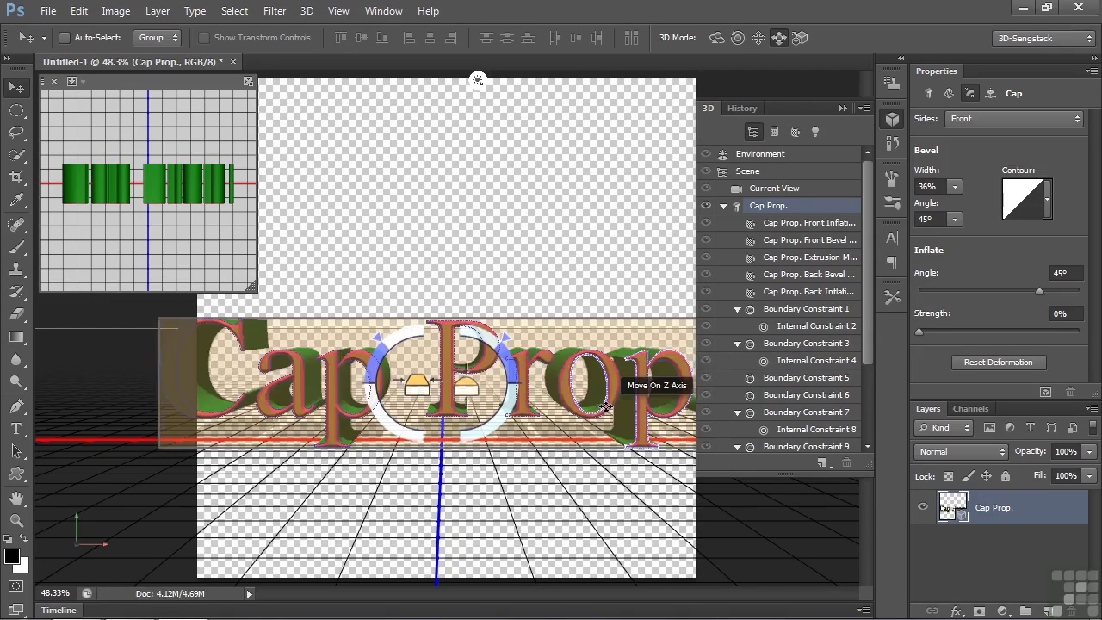
left_click_drag(394, 333, 387, 357)
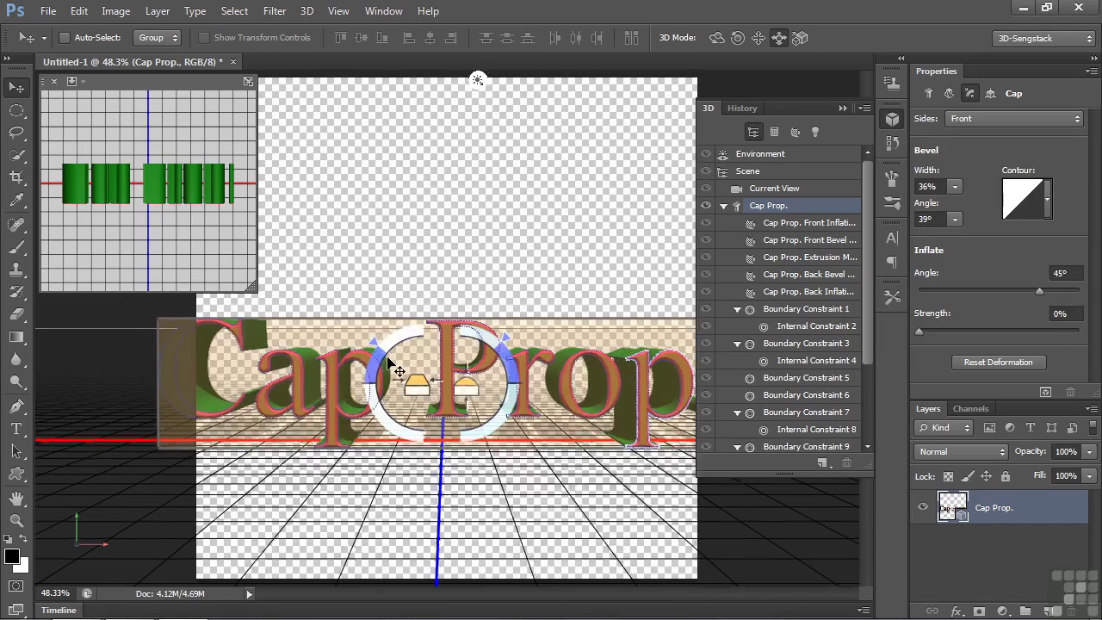
key("ctrl+plus")
key("ctrl+plus")
key("ctrl+plus")
key("ctrl+plus")
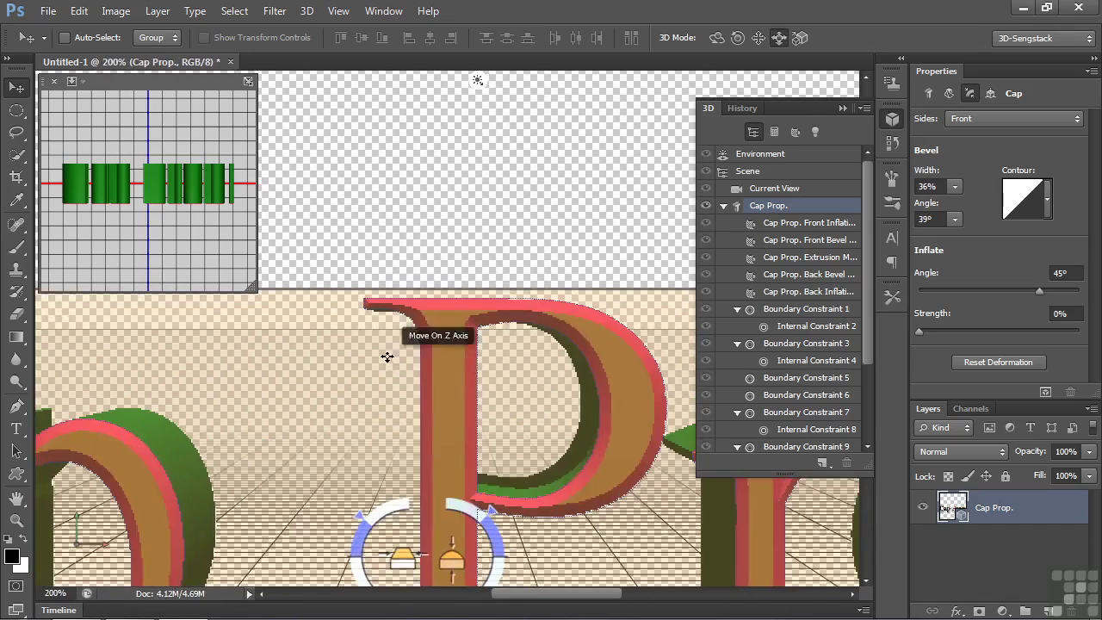
mouse_move(370, 518)
left_mouse_down()
mouse_move(357, 537)
mouse_move(360, 570)
mouse_move(362, 511)
left_mouse_up()
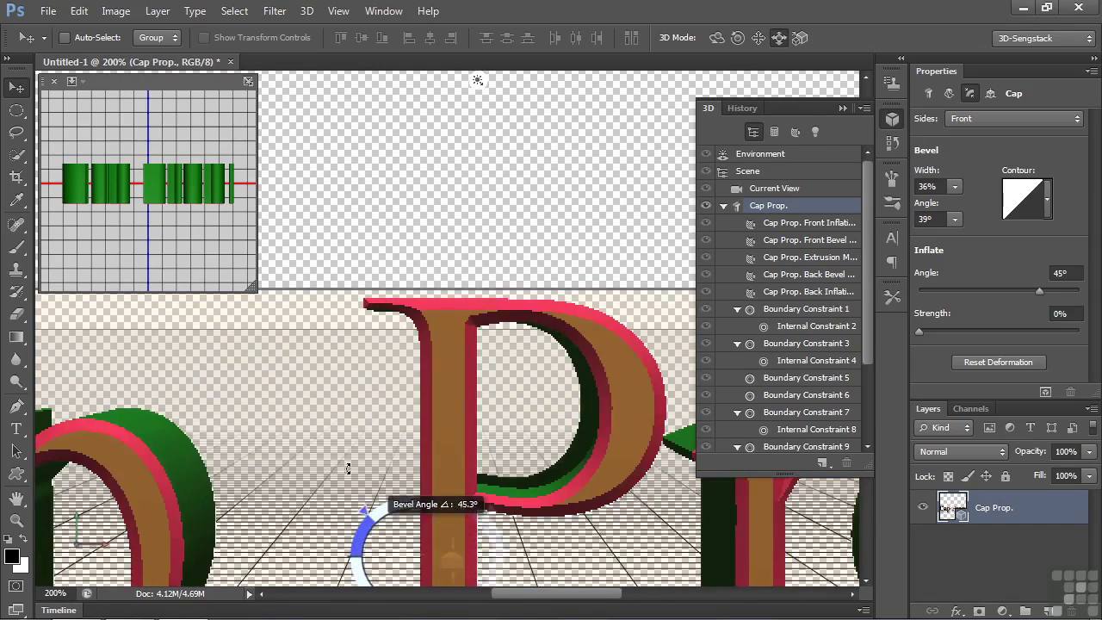
left_click_drag(340, 408, 337, 250)
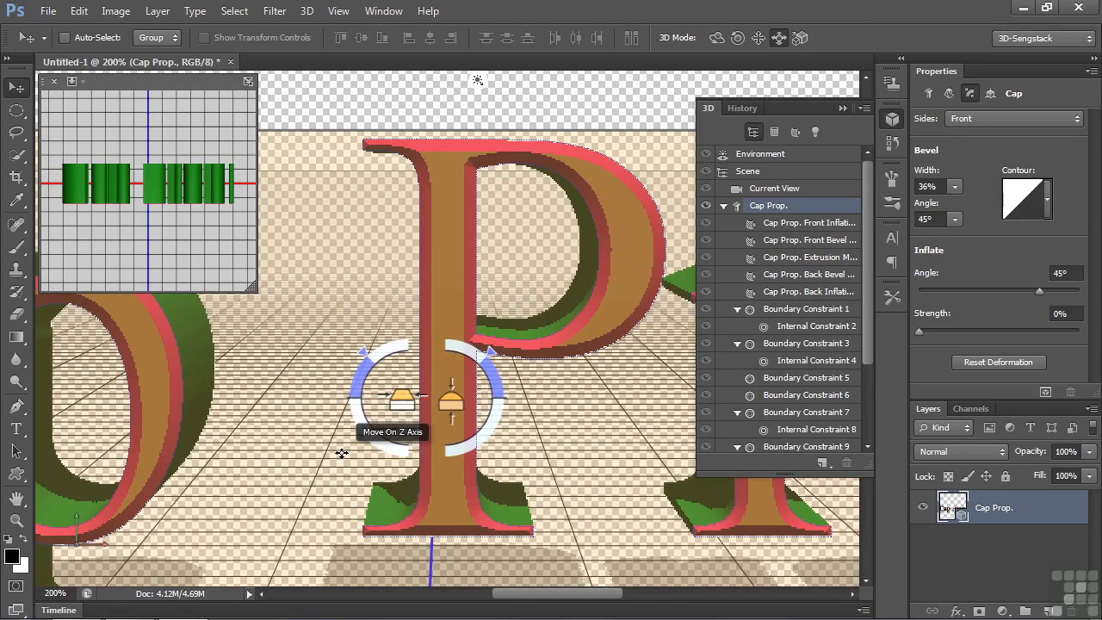
- Try resetting the deformation from the cap settings, and revert to the last Set Bevel Angle history state
left_click(971, 362)
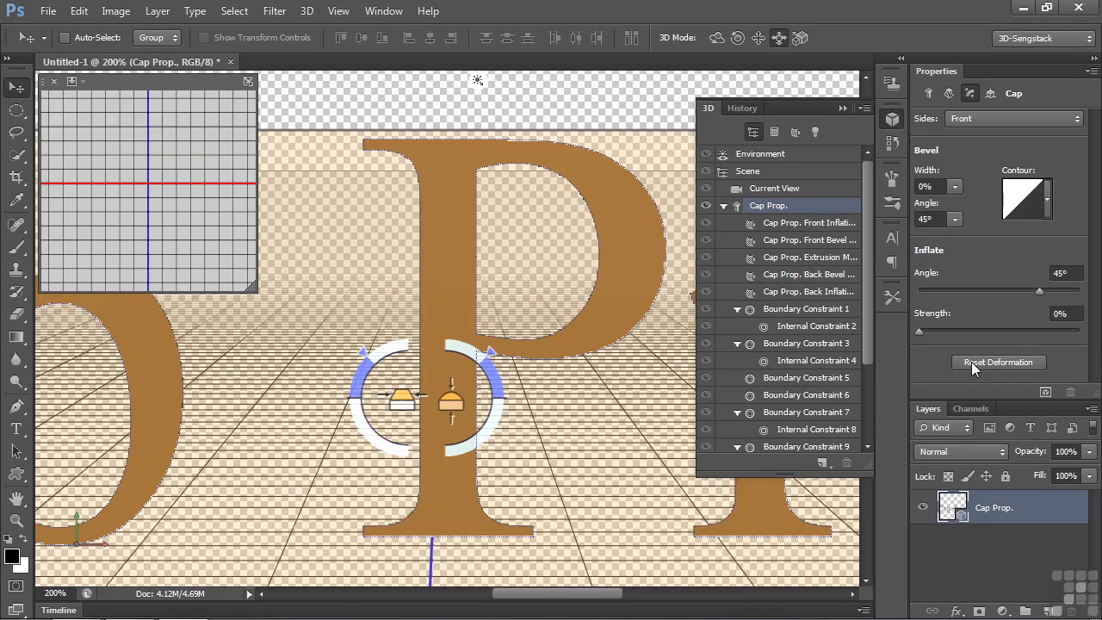
left_click(740, 108)
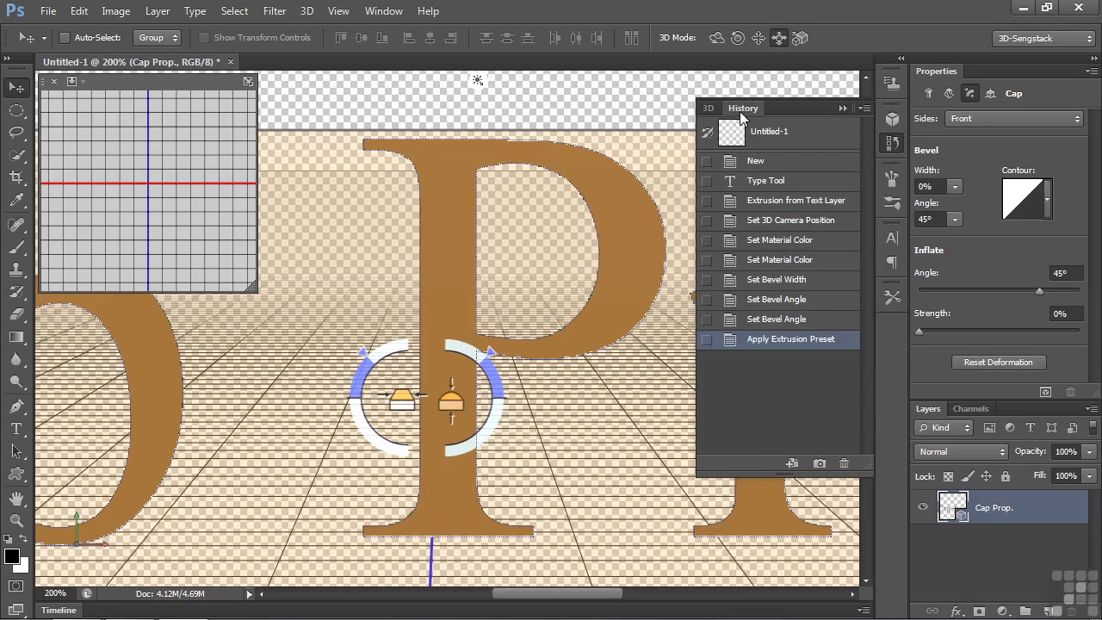
left_click(790, 319)
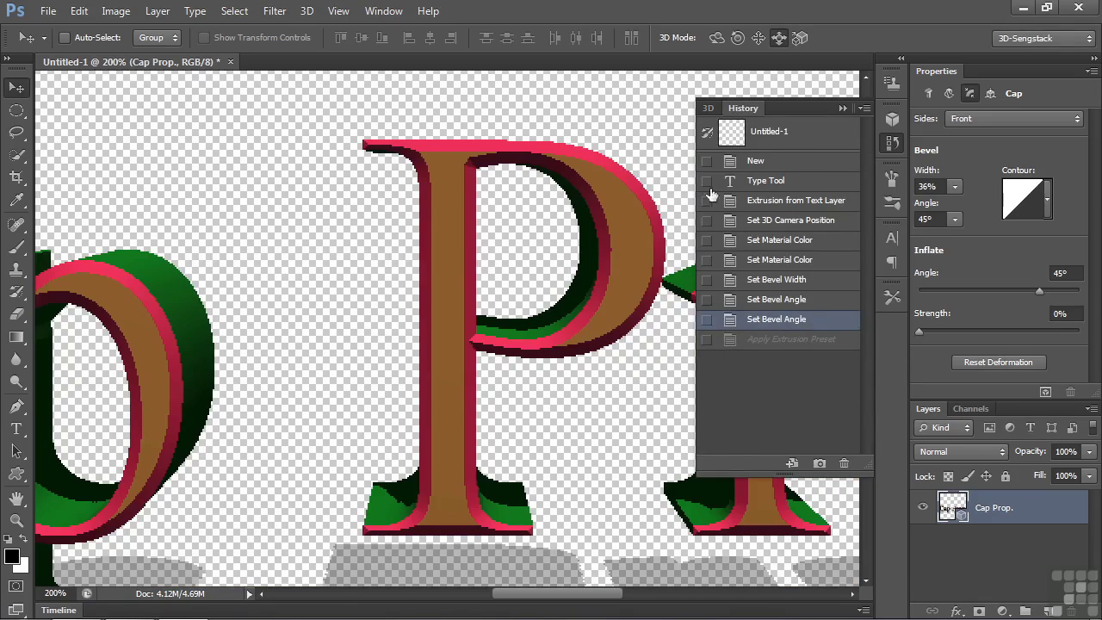
left_click(708, 108)
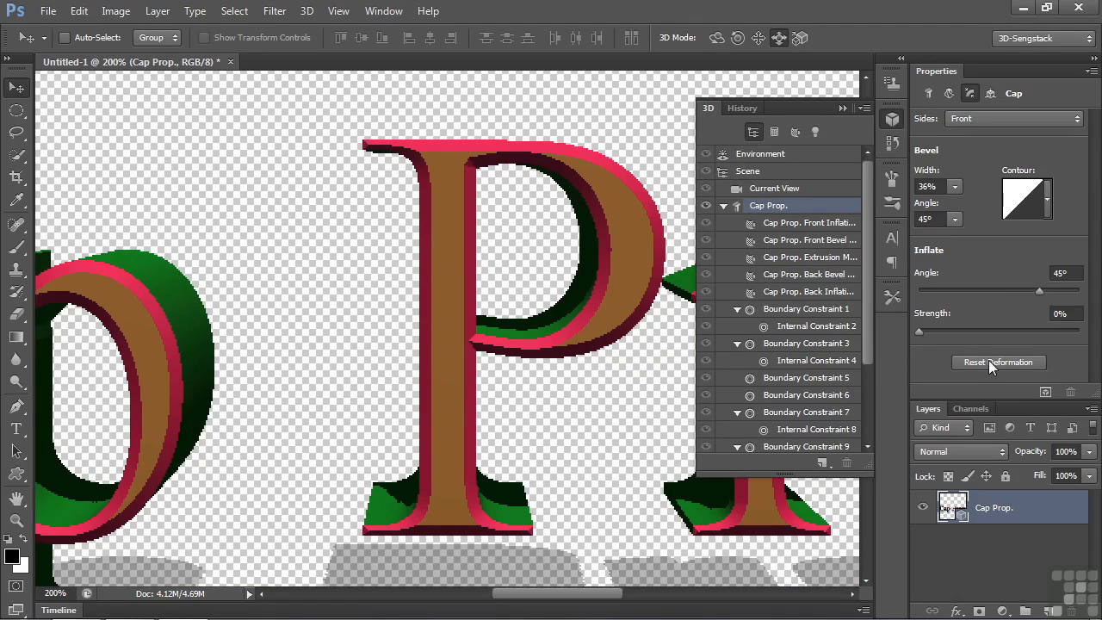
- Reset all deformations on the 3D text from its deform settings
left_click(950, 94)
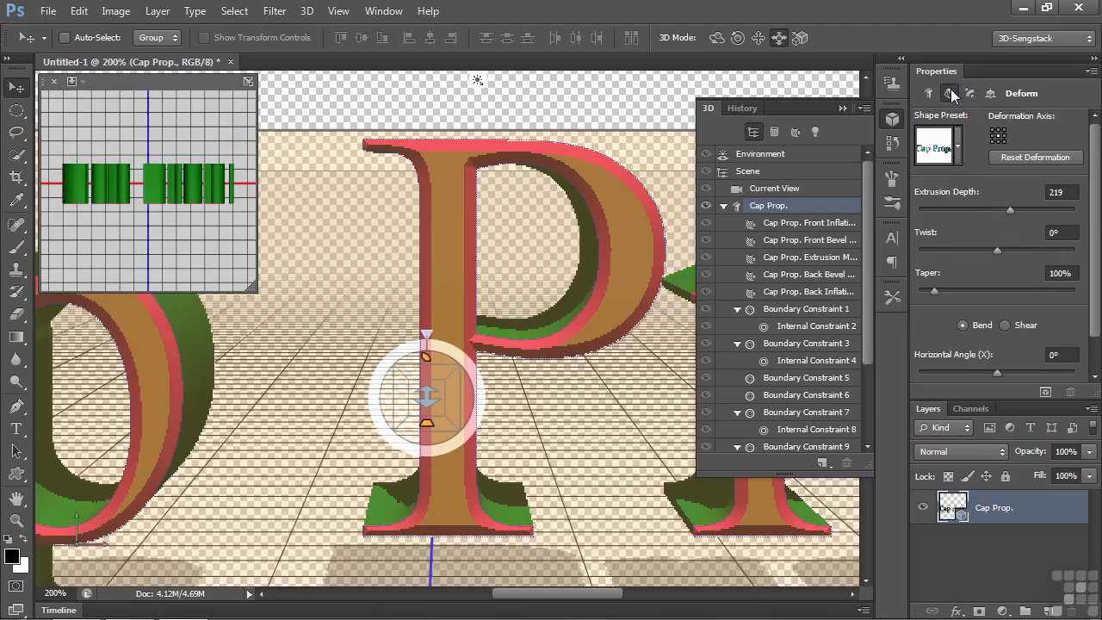
left_click(1031, 157)
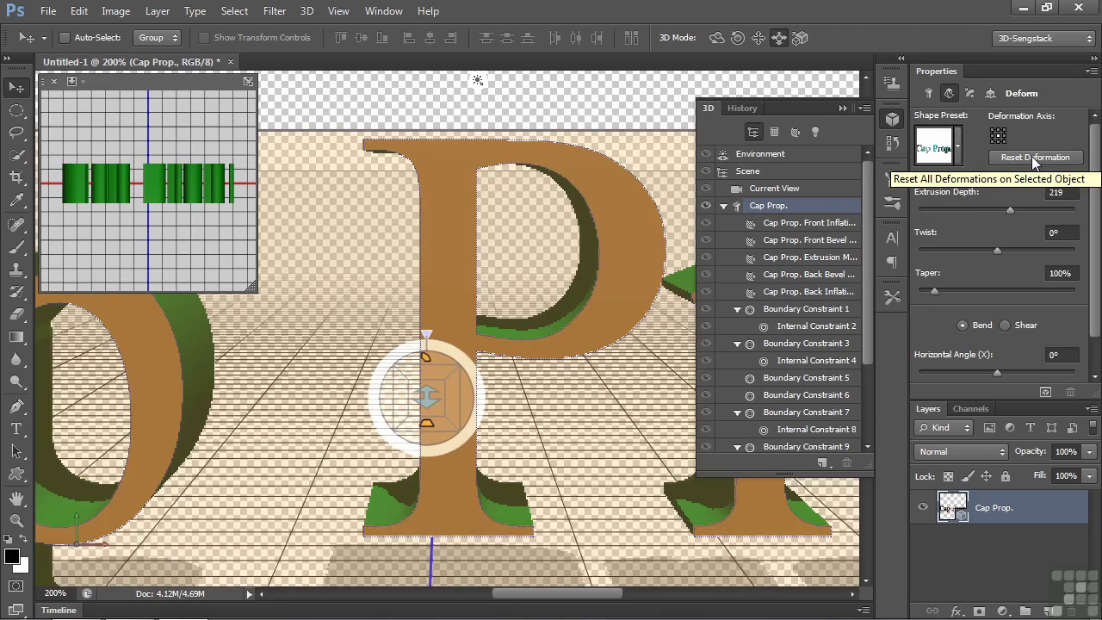
- Inflate the front cap of the text with an angle of -48° and a strength of 16%
left_click(969, 94)
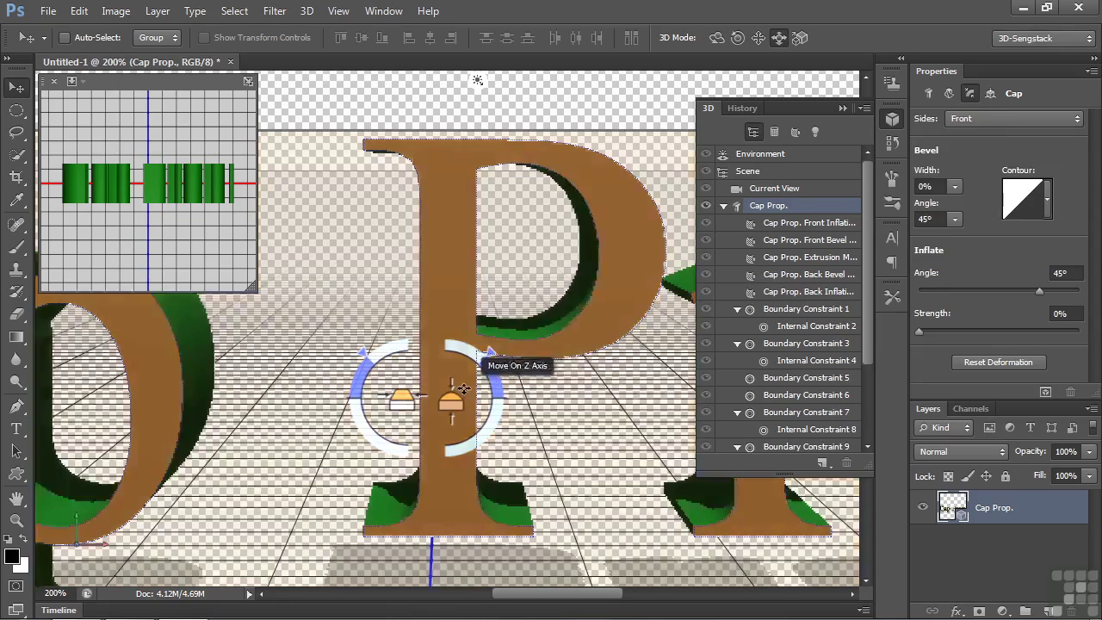
mouse_move(453, 391)
left_mouse_down()
mouse_move(453, 342)
mouse_move(452, 404)
mouse_move(454, 340)
mouse_move(451, 399)
left_mouse_up()
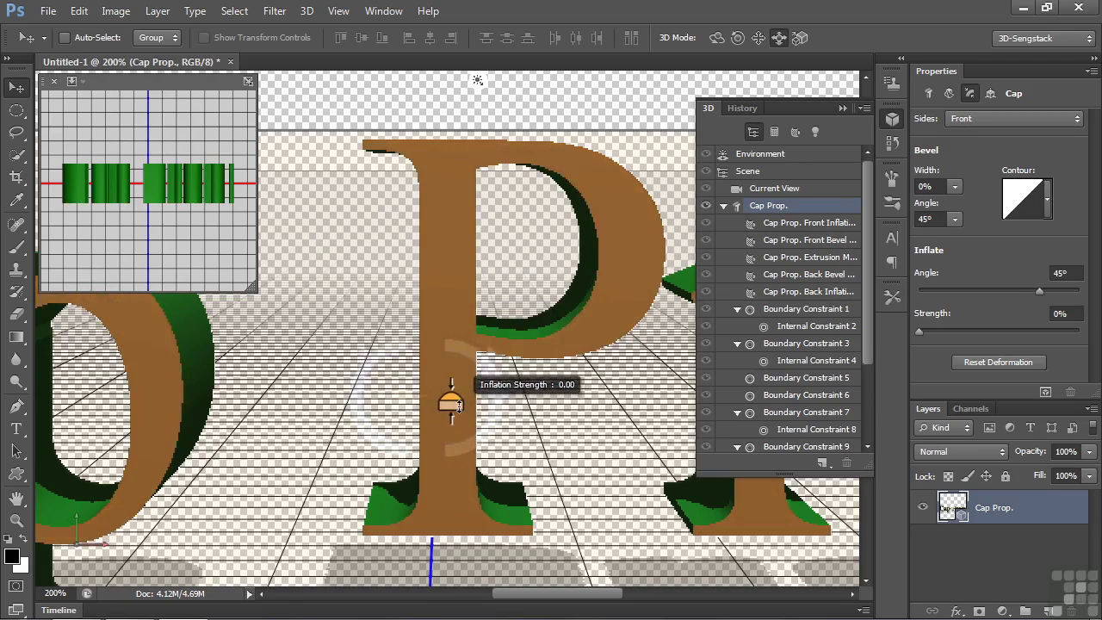
left_click_drag(491, 351, 486, 445)
mouse_move(452, 411)
left_mouse_down()
mouse_move(449, 326)
mouse_move(450, 366)
mouse_move(447, 347)
mouse_move(451, 357)
left_mouse_up()
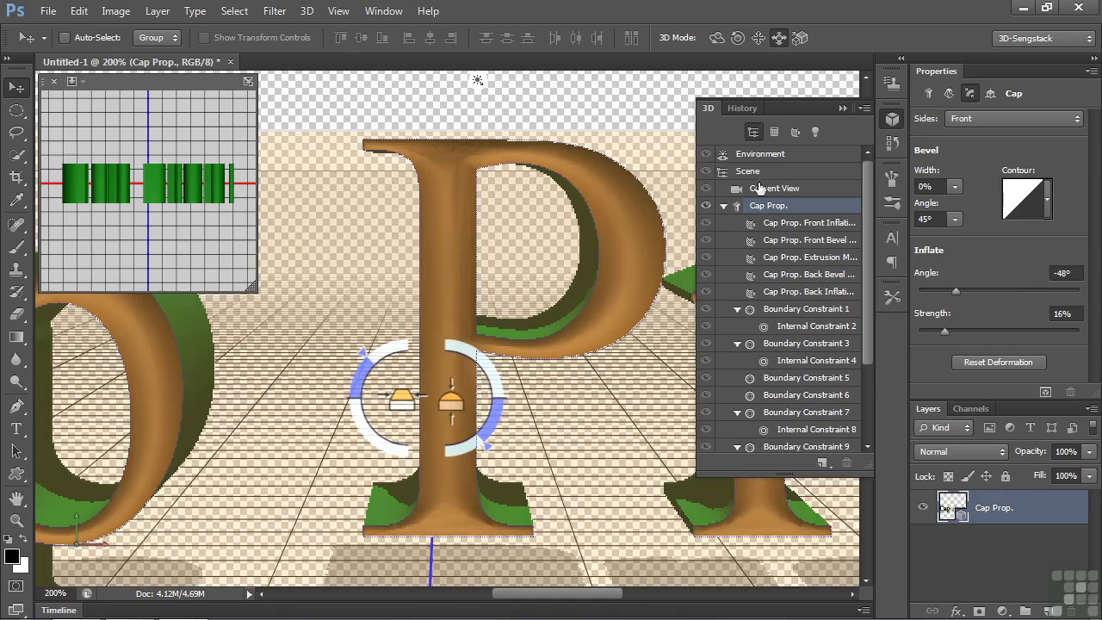
- Try rotating the text mesh about its vertical axis, and revert to the first Set Inflation Height history state
left_click(927, 93)
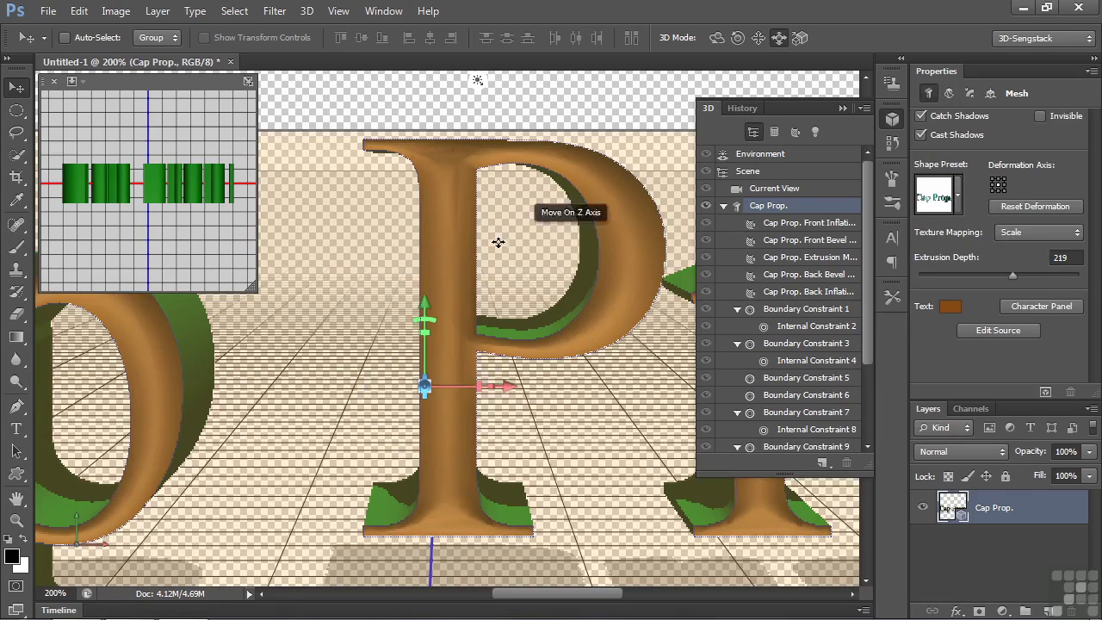
left_click_drag(487, 386, 3, 454)
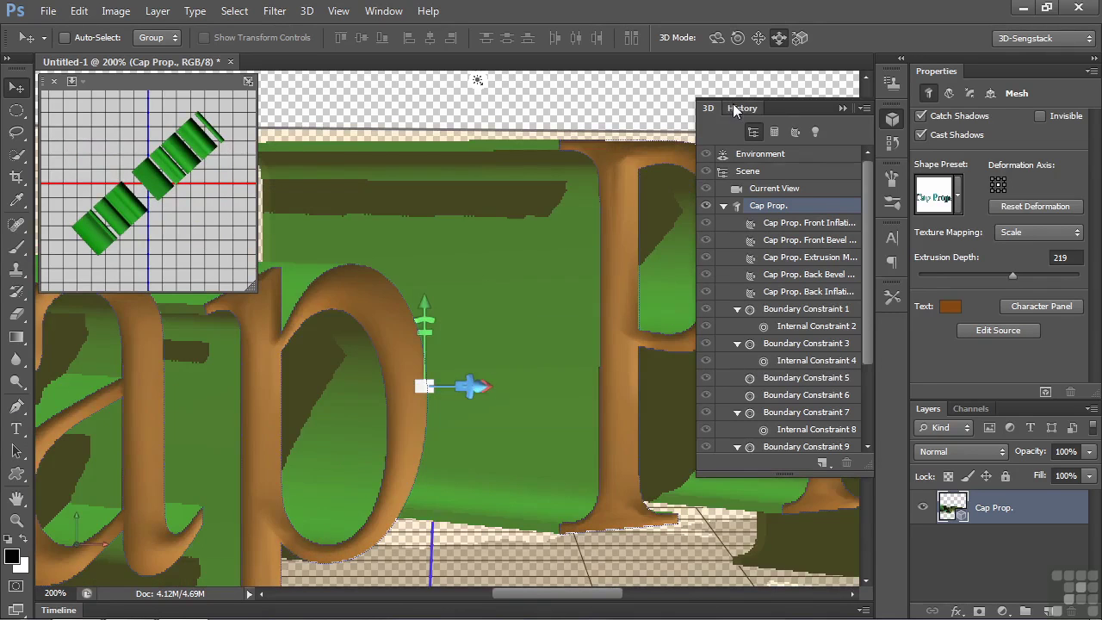
left_click(741, 108)
left_click(768, 360)
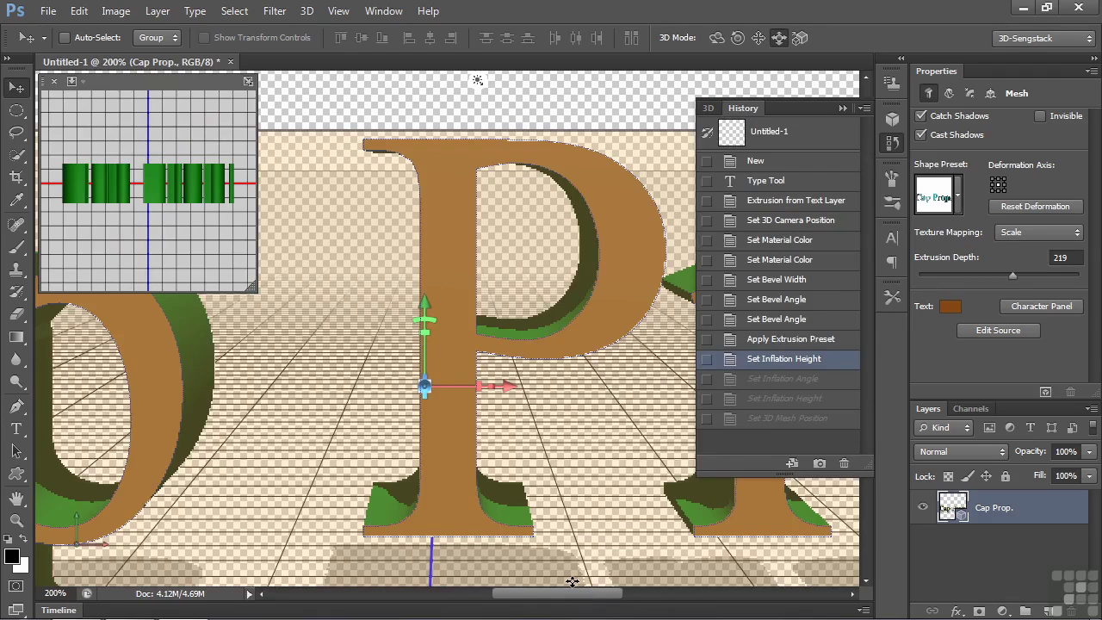
- Move the 3D text backward along the Z axis until the whole lettering fits within the canvas
key("ctrl+0")
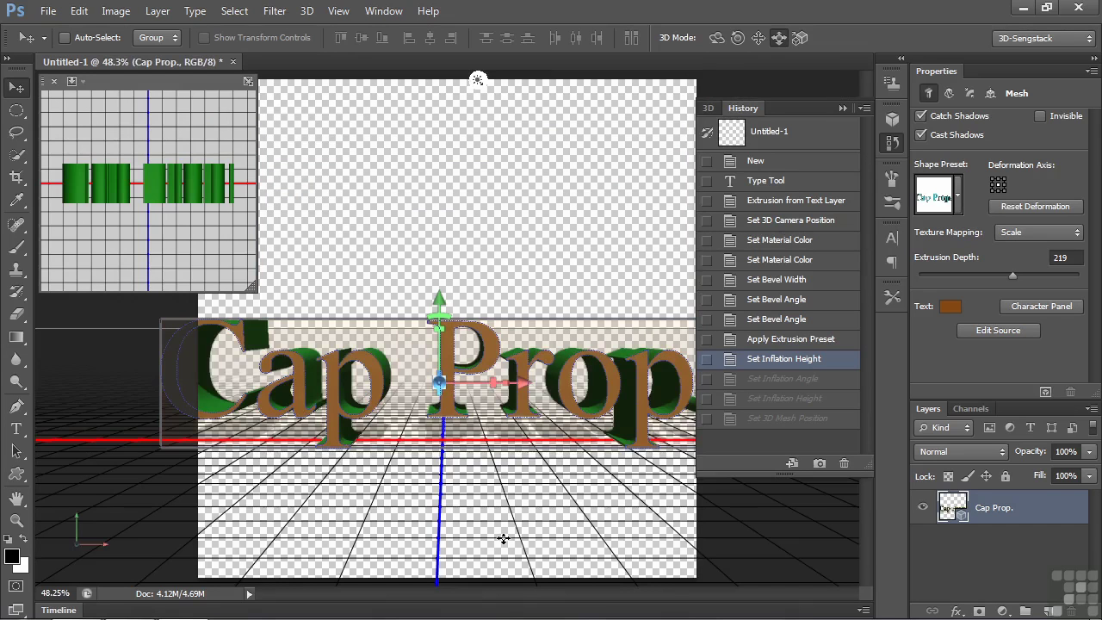
left_click_drag(503, 539, 513, 419)
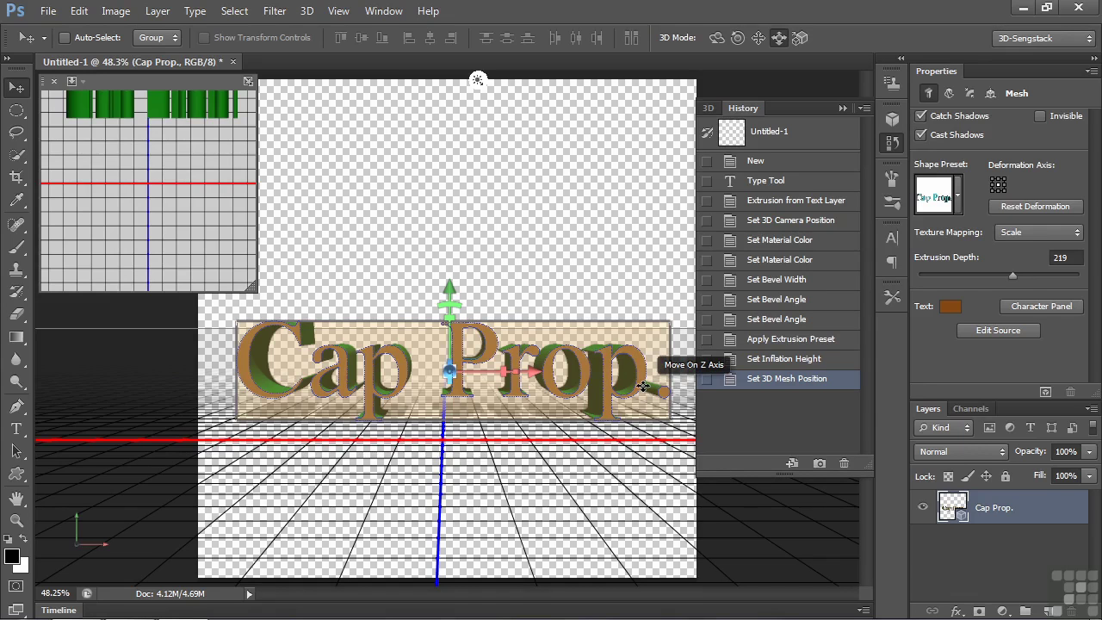
- Inspect the text's constraints in the 3D scene, examining Boundary Constraint 1 and Internal Constraint 2
left_click(708, 107)
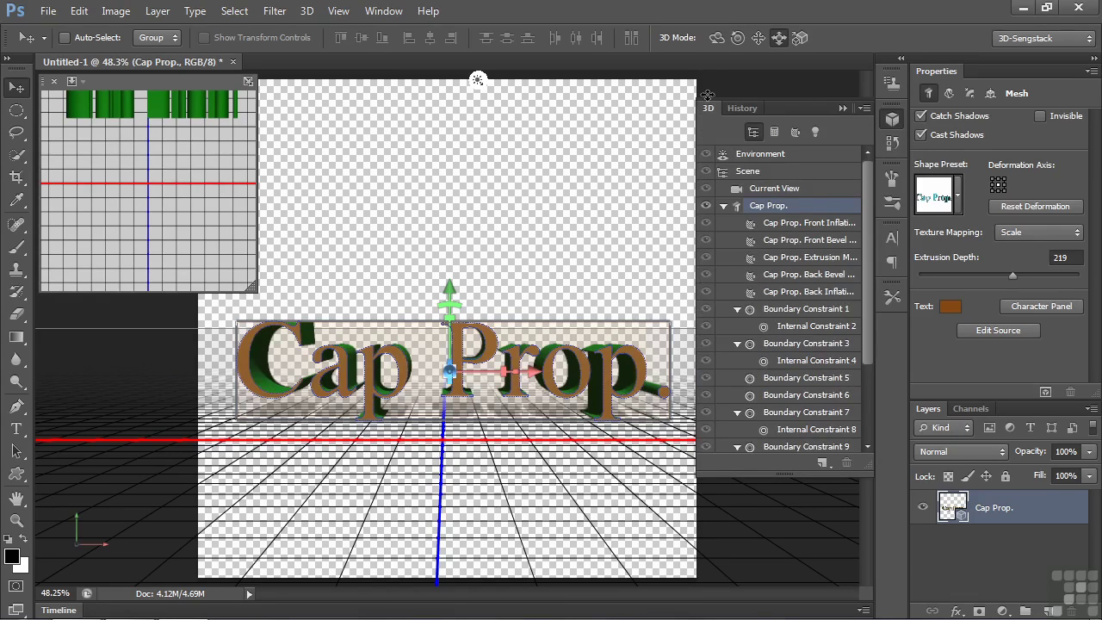
scroll(872, 344, "down", 1)
scroll(872, 343, "down", 1)
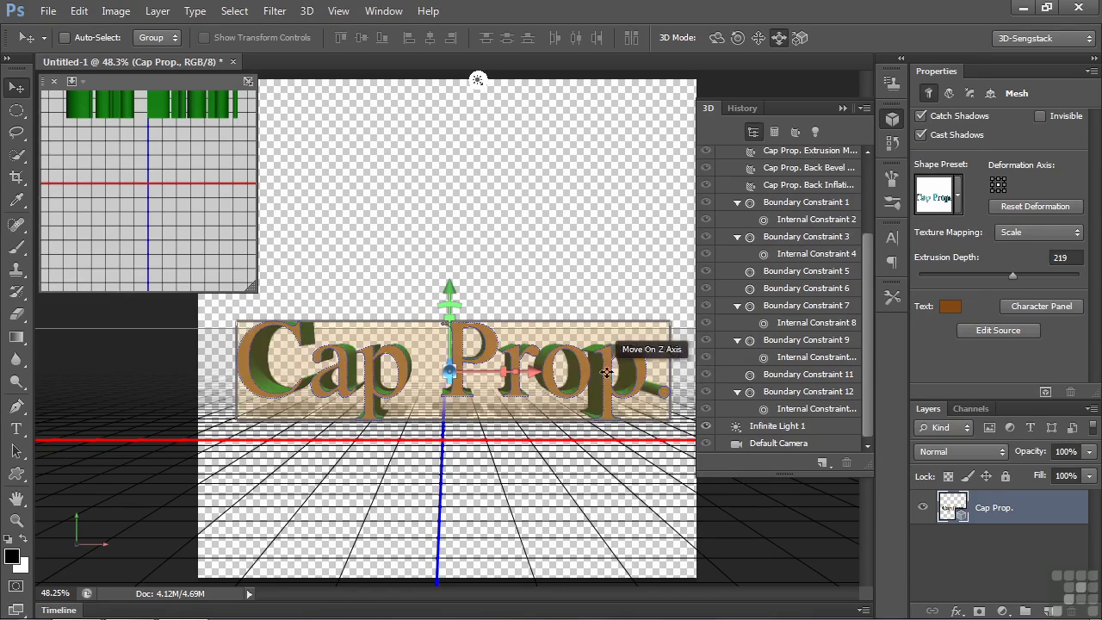
left_click(777, 203)
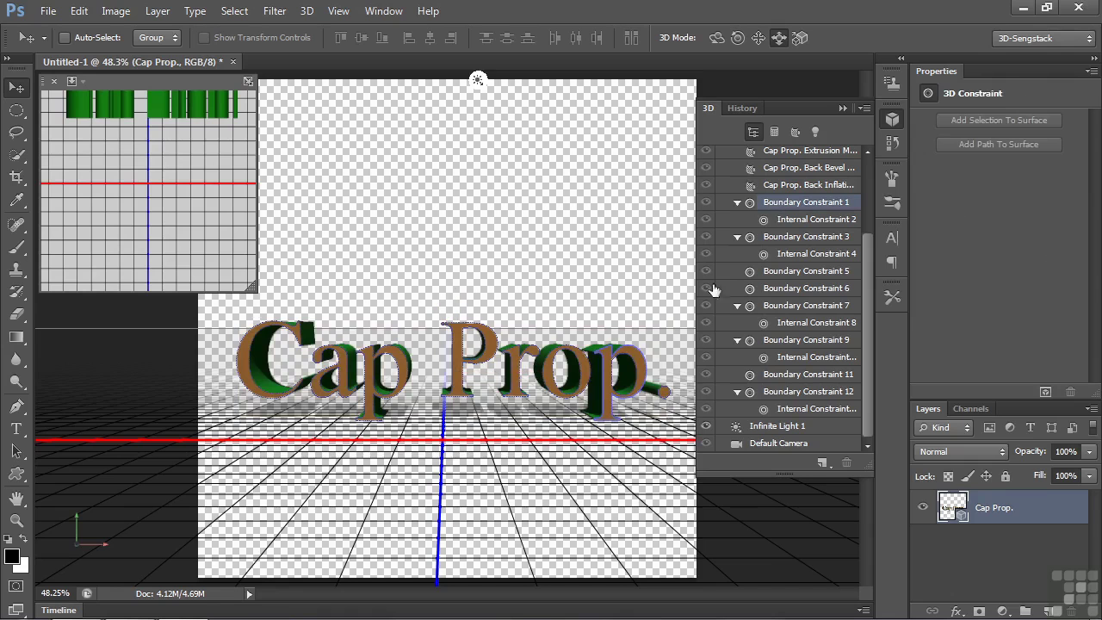
left_click(792, 220)
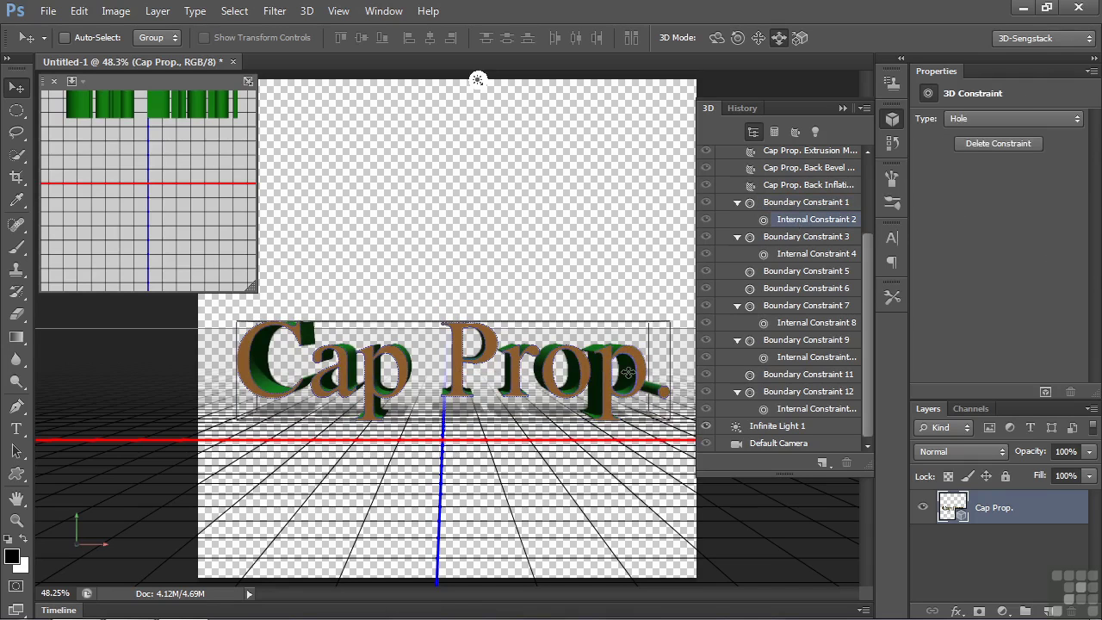
- Inspect Boundary Constraint 3 and Boundary Constraint 5 of the 3D text
left_click(779, 241)
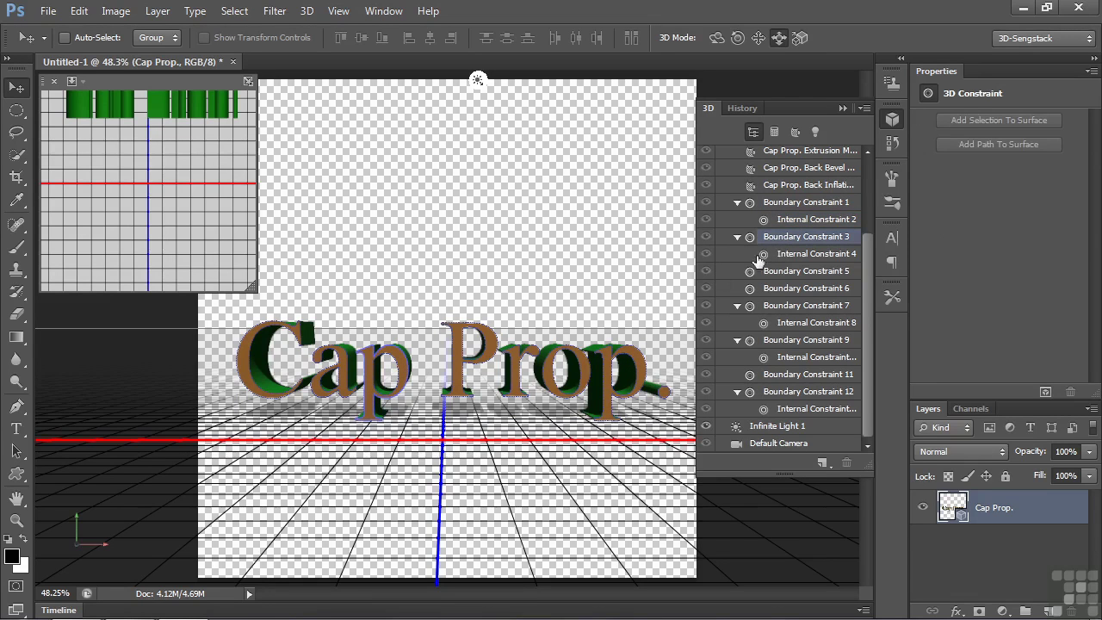
left_click(809, 272)
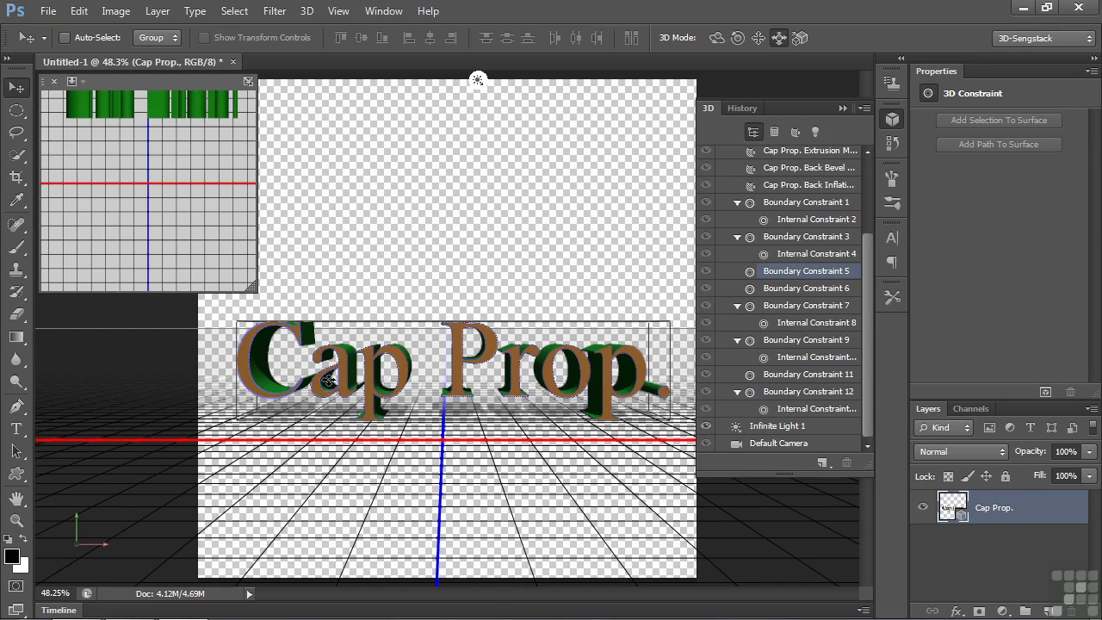
- Set the internal constraint of the enclosed opening in the letter "a" to the Active type
key("ctrl+plus")
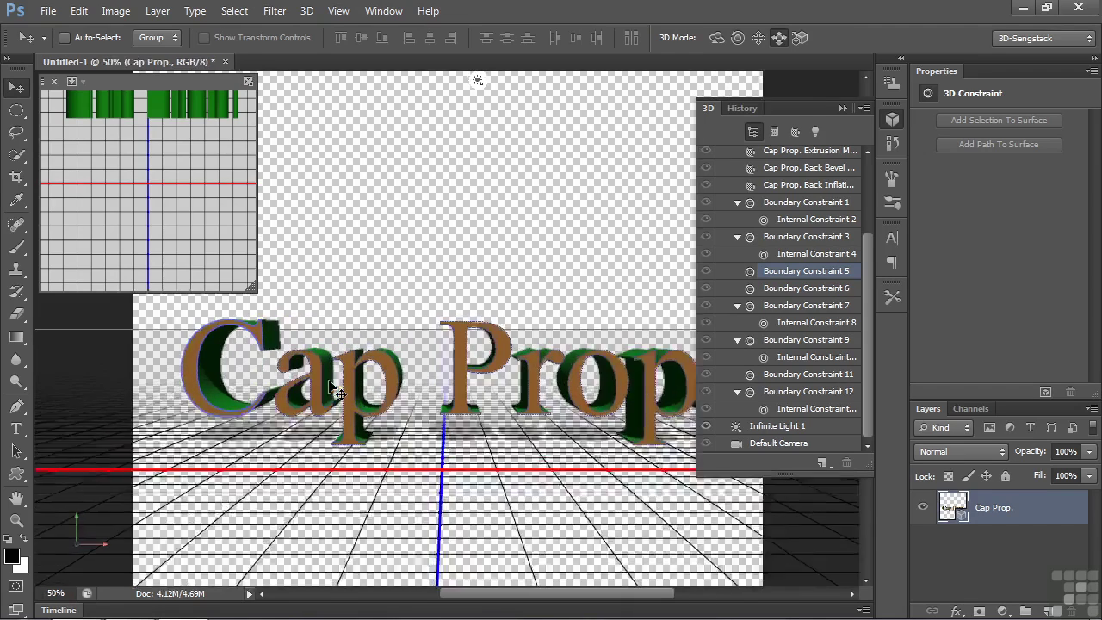
key("ctrl+plus")
key("ctrl+plus")
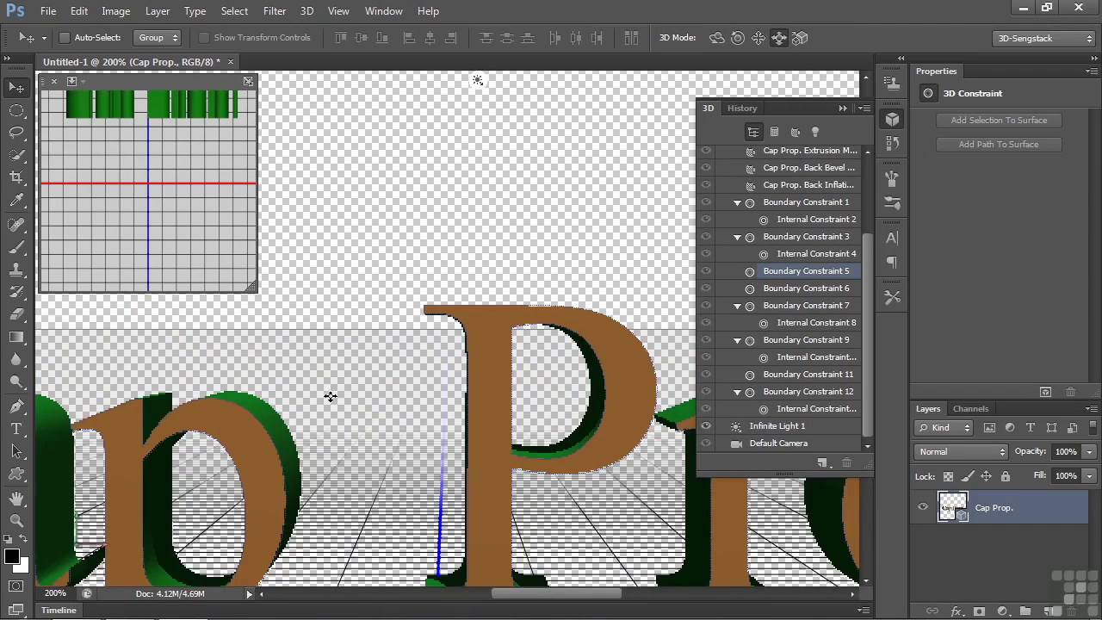
left_click_drag(320, 442, 809, 336)
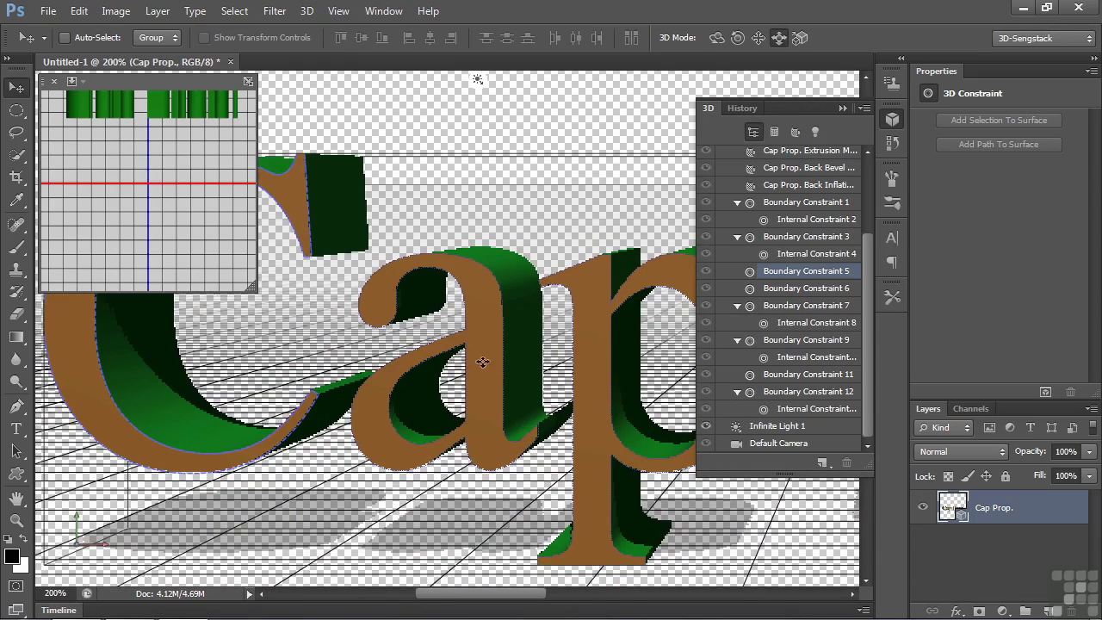
left_click(430, 361)
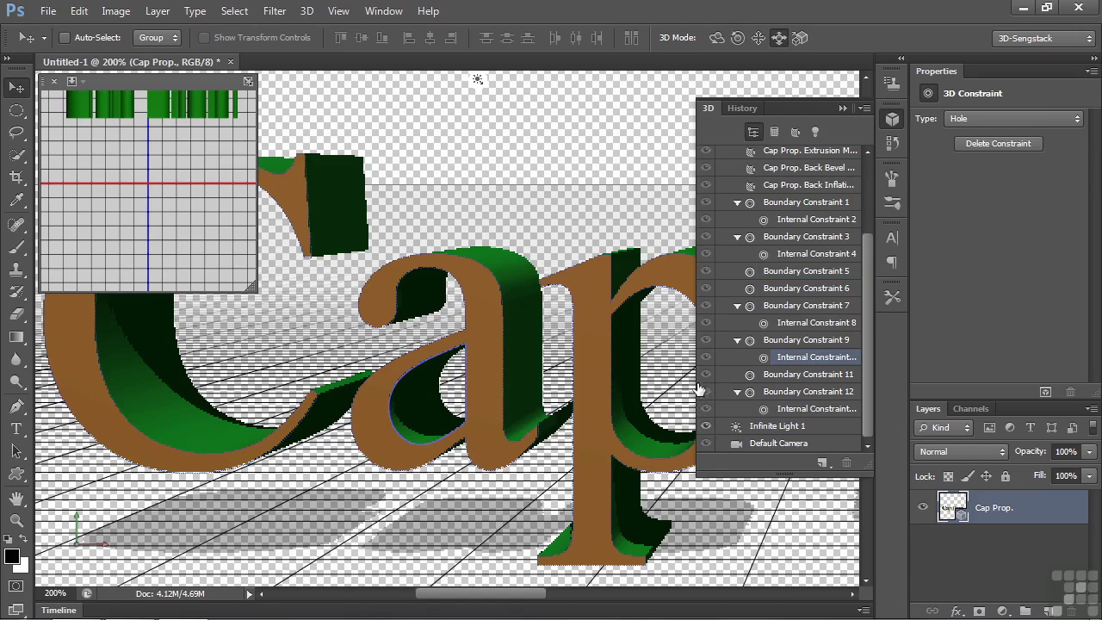
left_click_drag(694, 383, 668, 381)
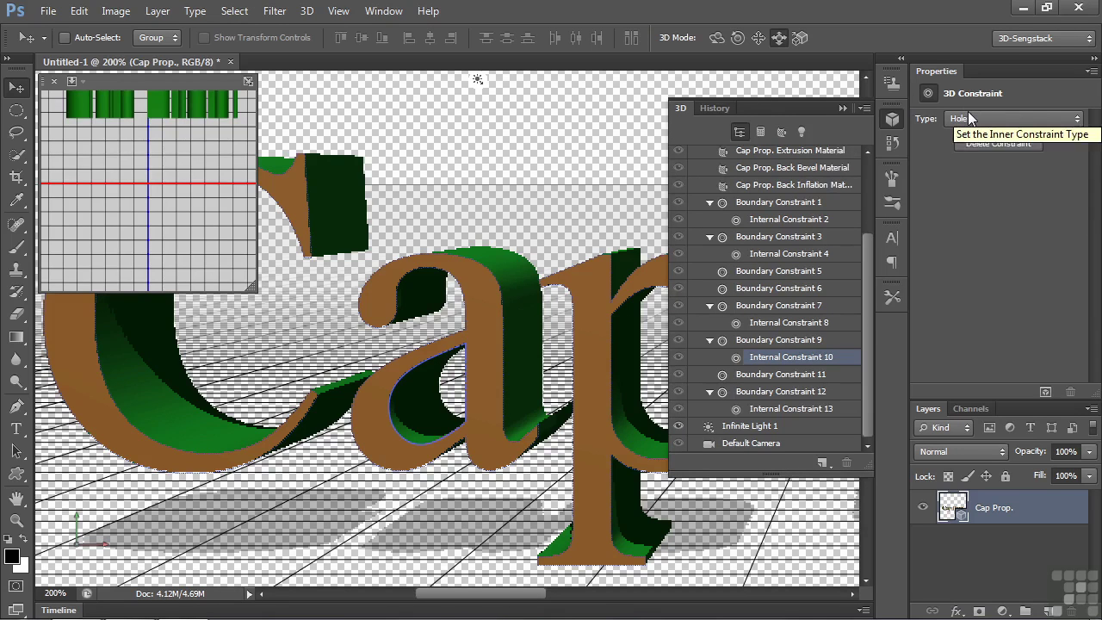
left_click(1075, 119)
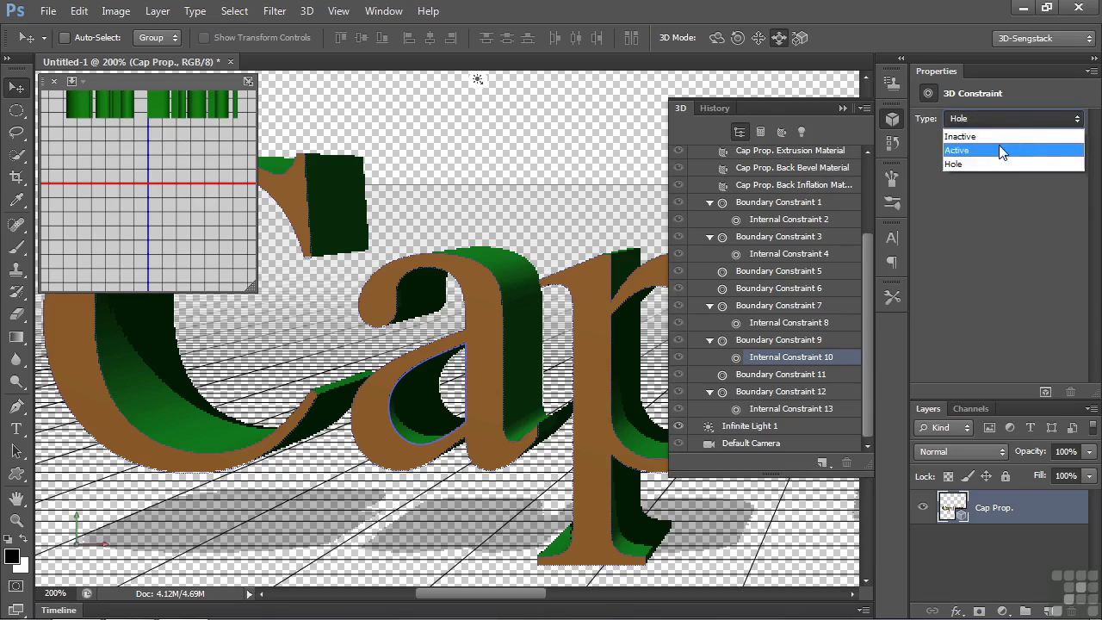
left_click(1052, 143)
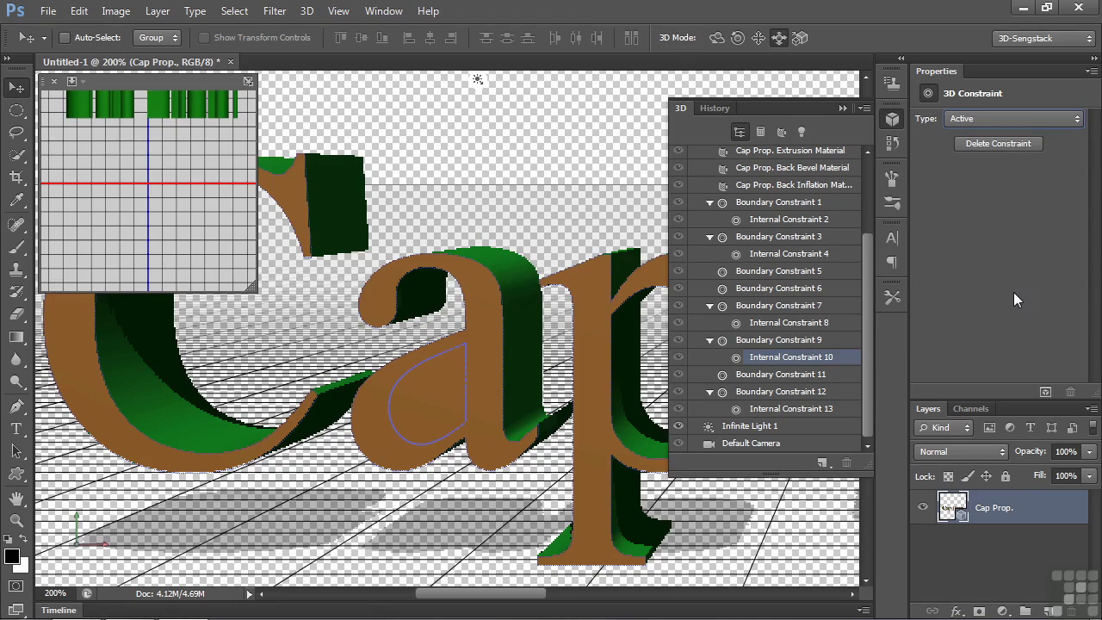
- Try a 14% bevel width on the text's front cap and return it to 0%, and set the inflate strength to 26%
left_click_drag(872, 293, 867, 215)
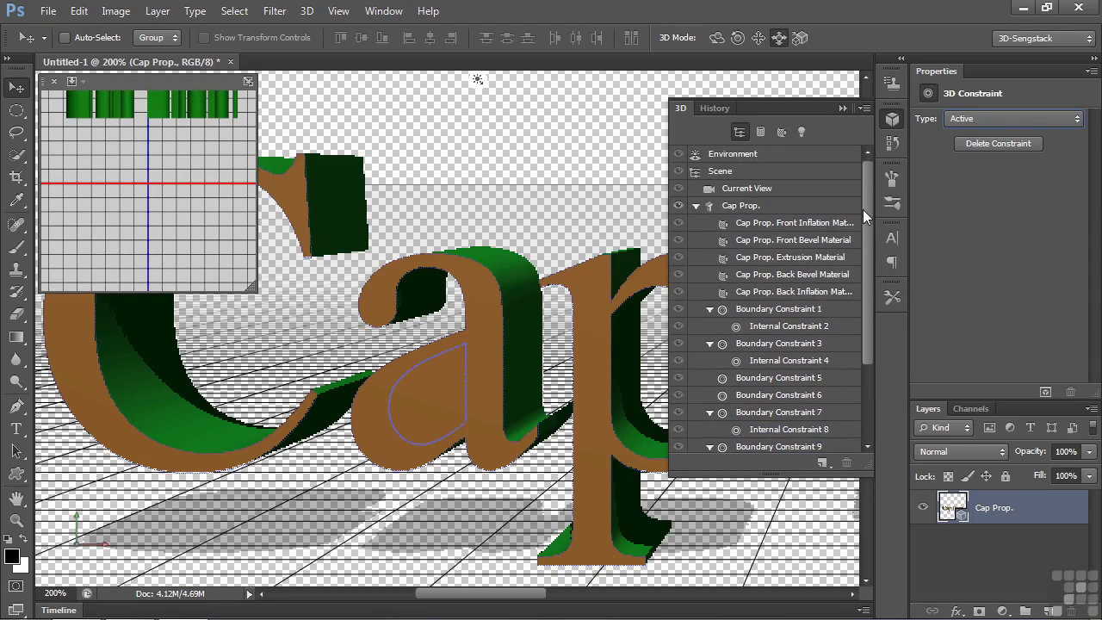
left_click(743, 207)
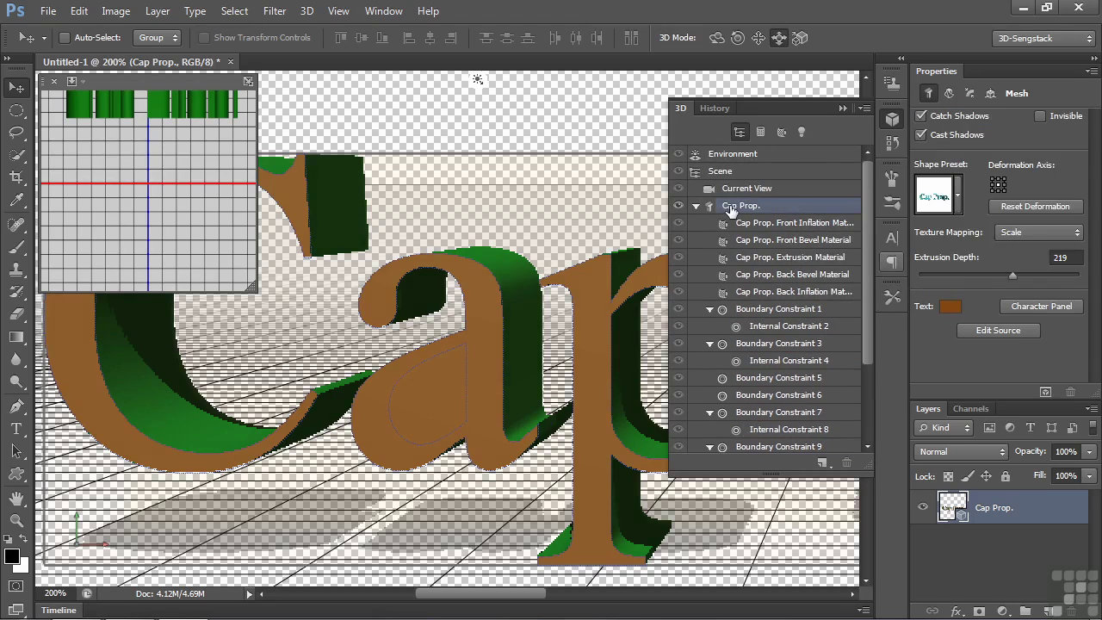
left_click(970, 94)
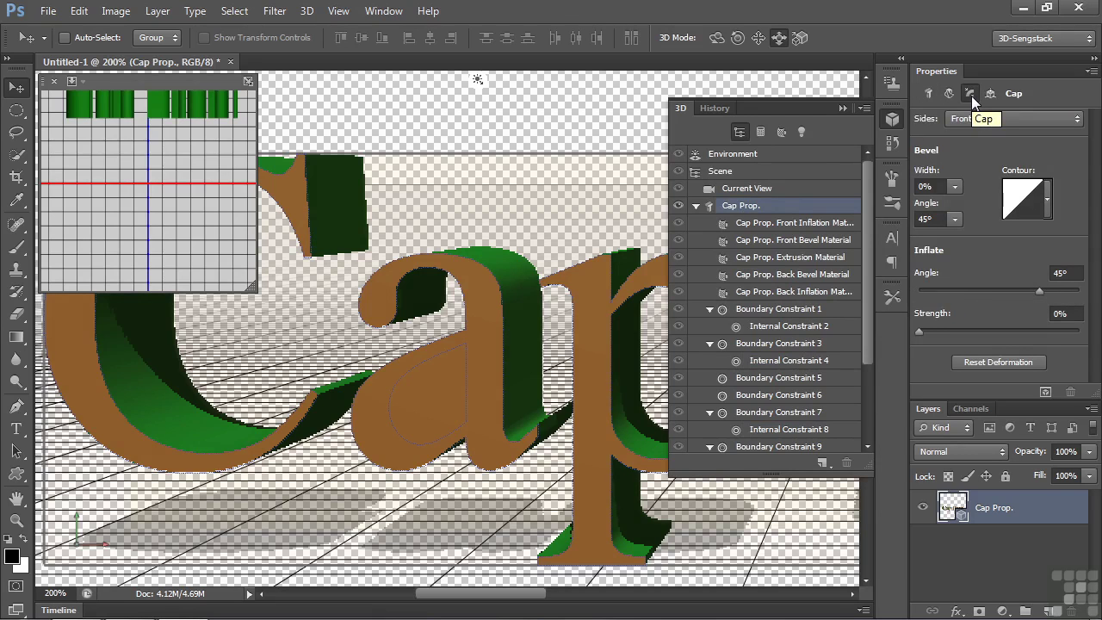
left_click(954, 186)
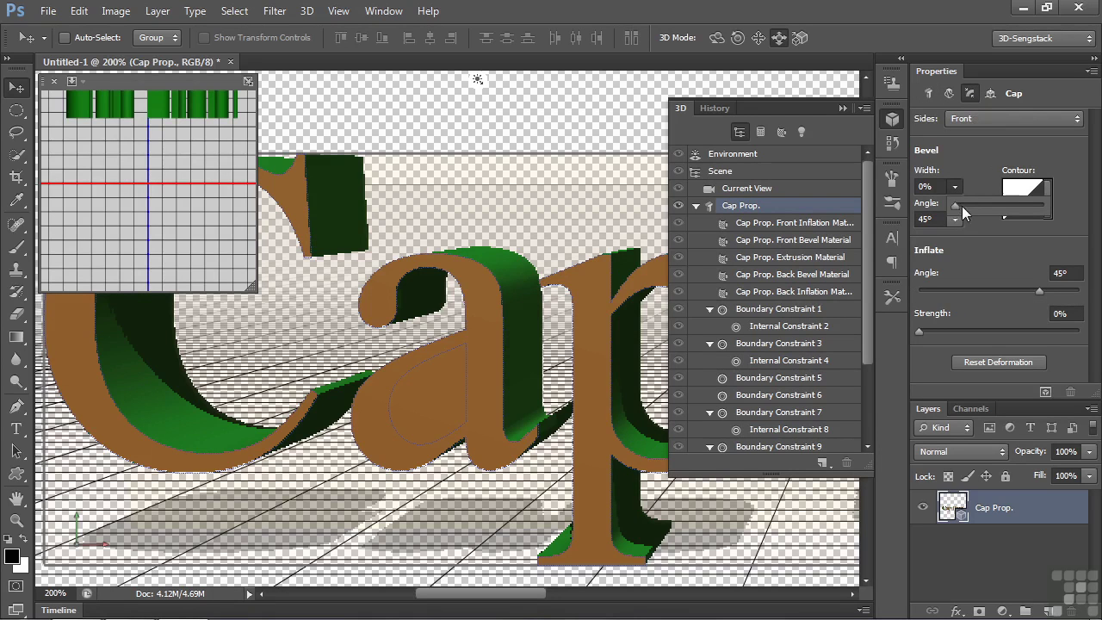
left_click_drag(957, 211, 967, 205)
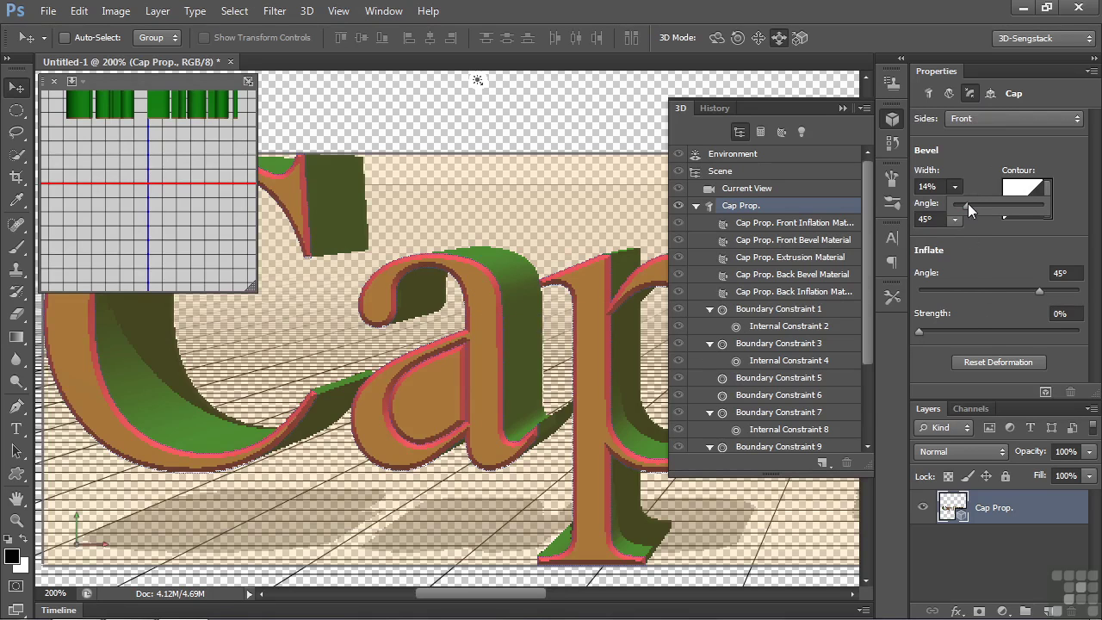
left_click_drag(968, 207, 953, 207)
left_click_drag(919, 331, 959, 331)
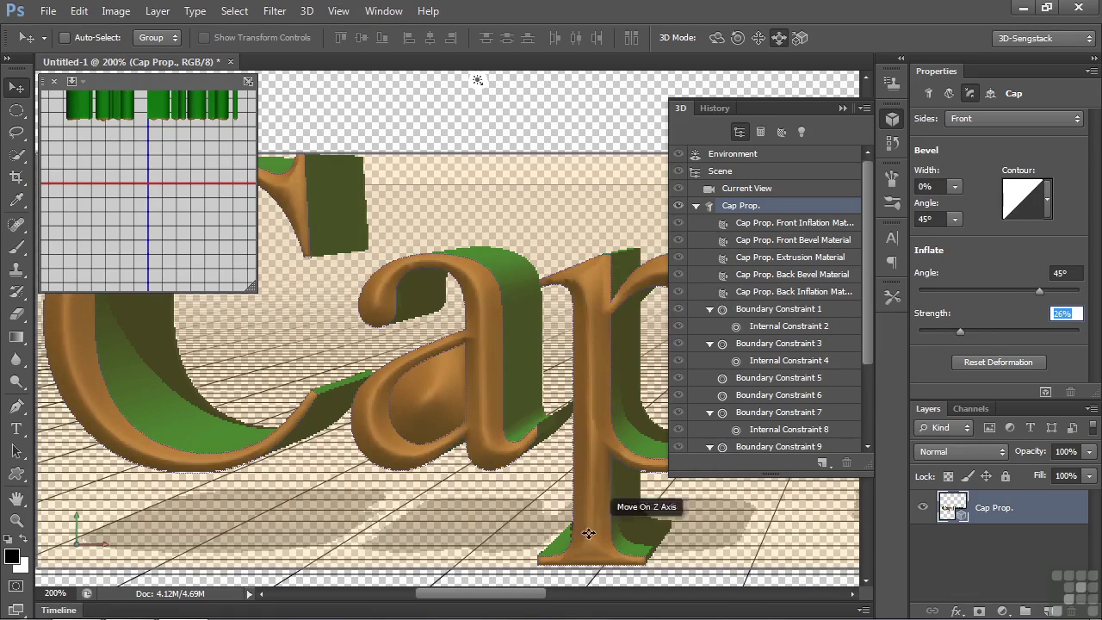
- Set the internal constraint of the opening in the last letter "p" to the Active type
left_click_drag(495, 600, 639, 602)
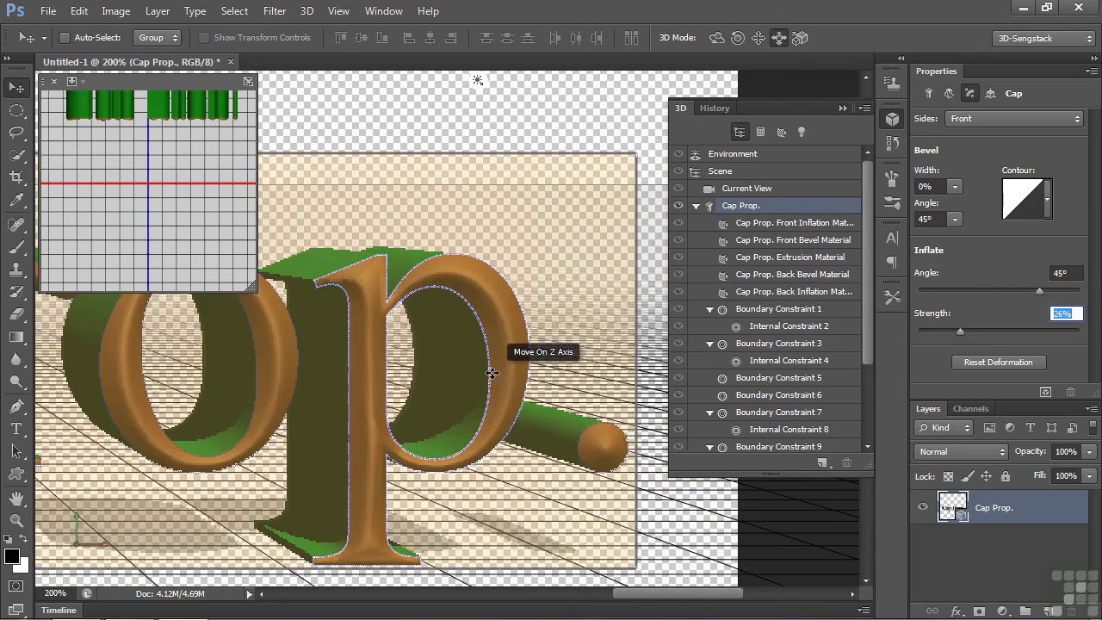
left_click(498, 357)
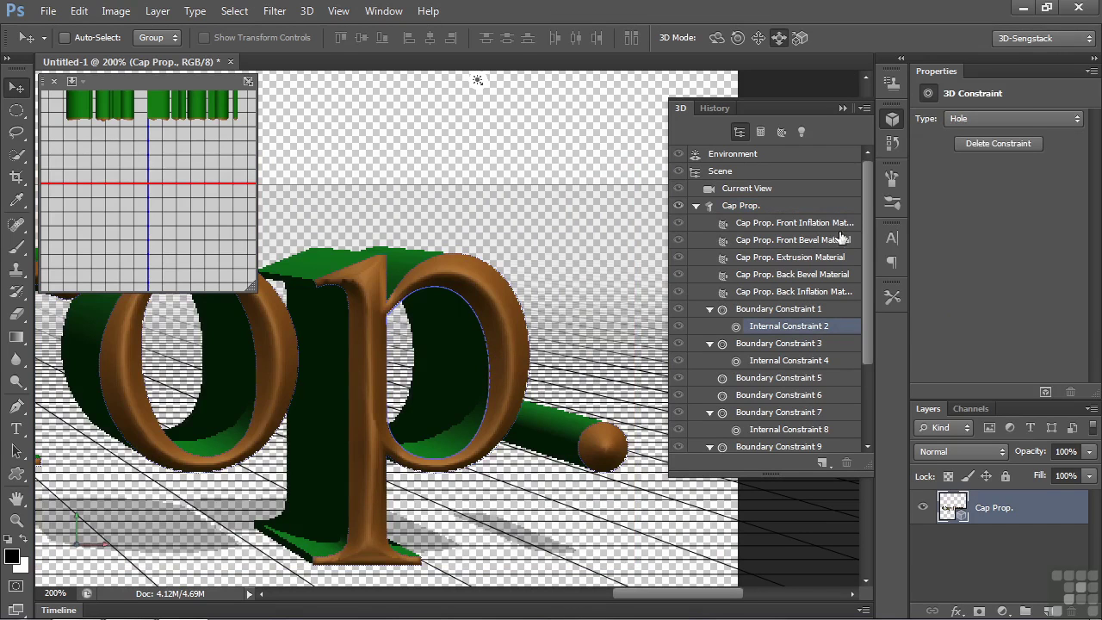
left_click(1077, 118)
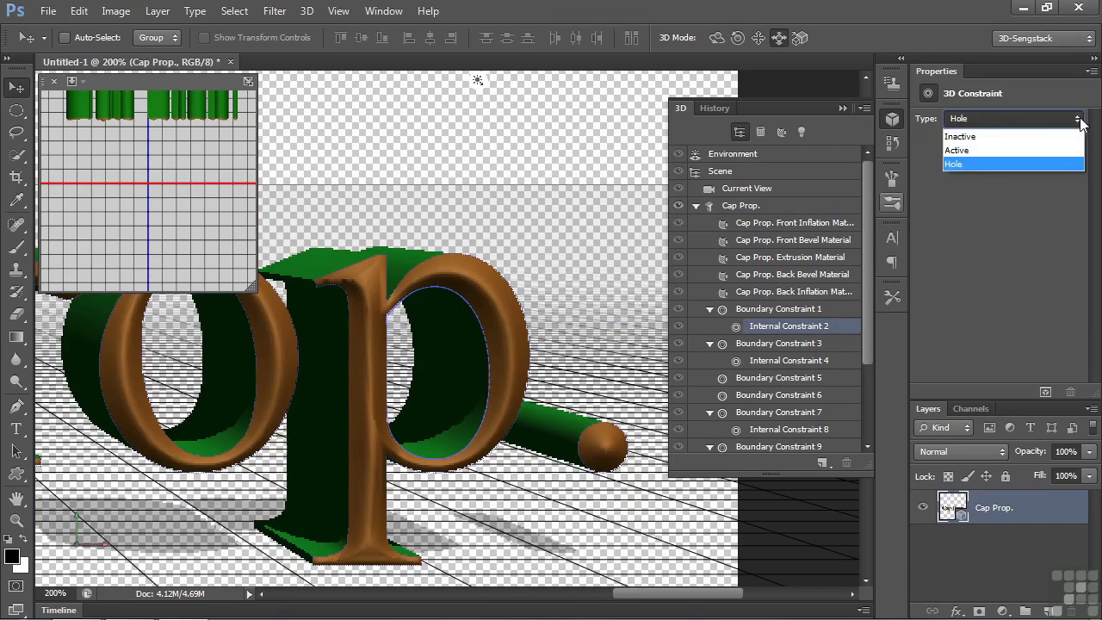
left_click(1001, 150)
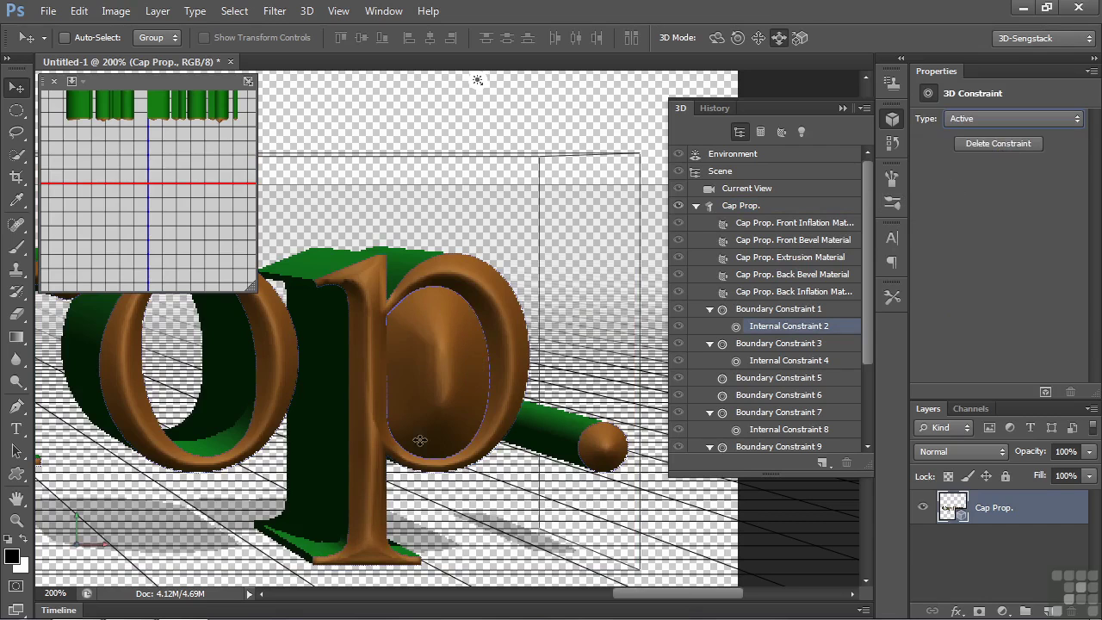